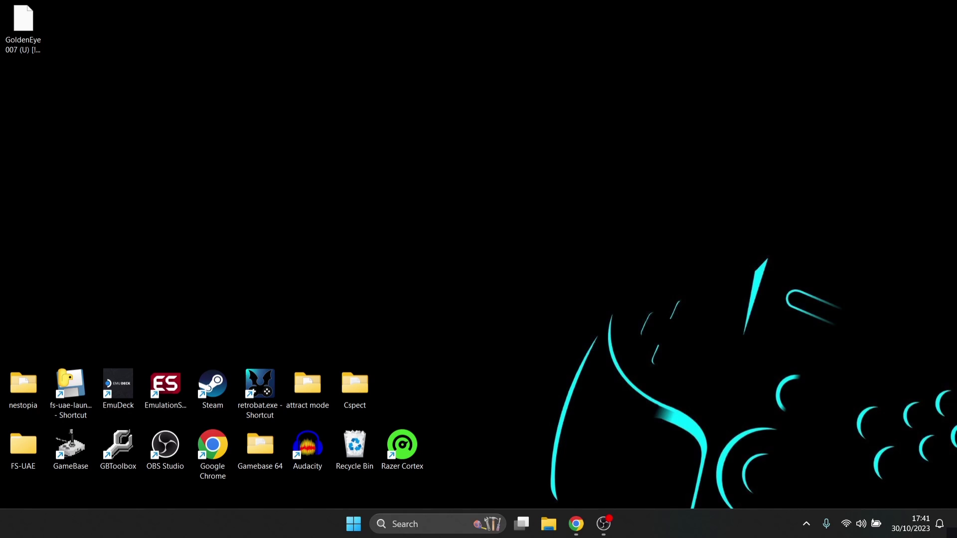
Step: Download RMG-Portable-Windows64-v0.5.2.zip from the v0.5.2 release on the RMG GitHub releases page in Chrome
click(576, 523)
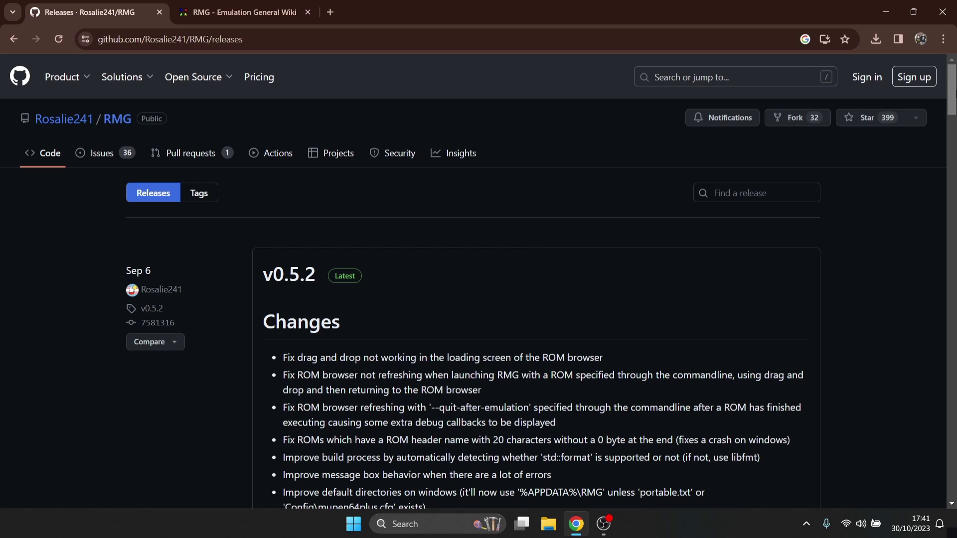
drag(953, 92, 953, 131)
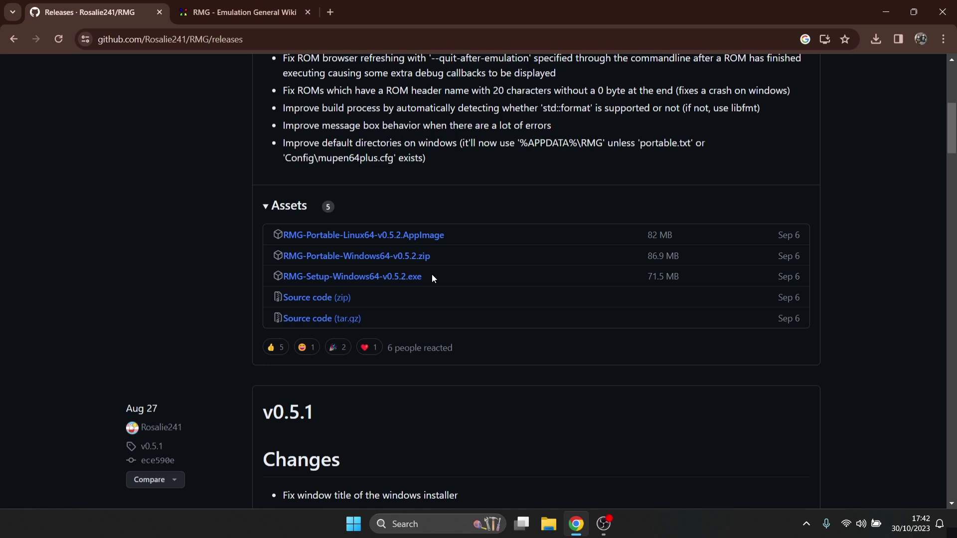
click(377, 257)
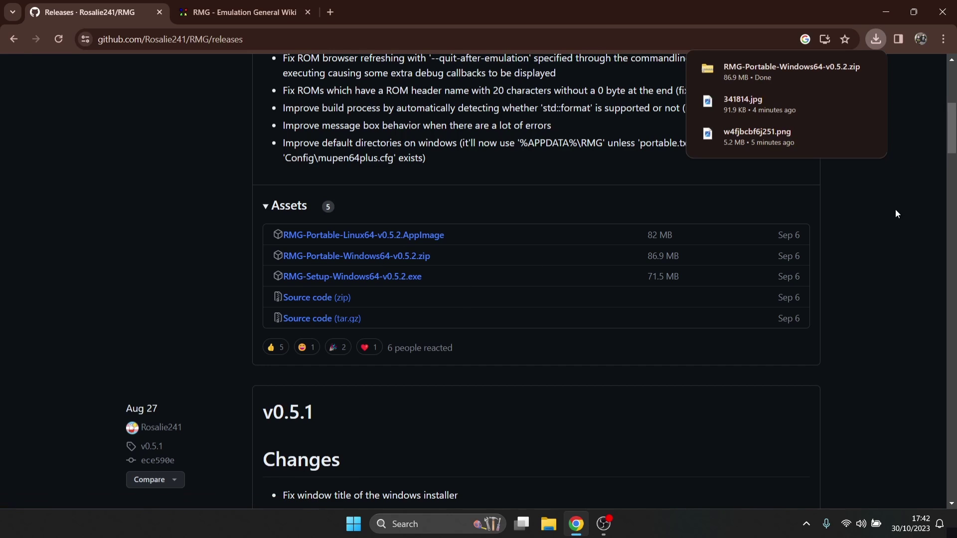
Step: Review the plugin list on the RMG page of the Emulation General Wiki and return to the desktop
key(ctrl+Tab)
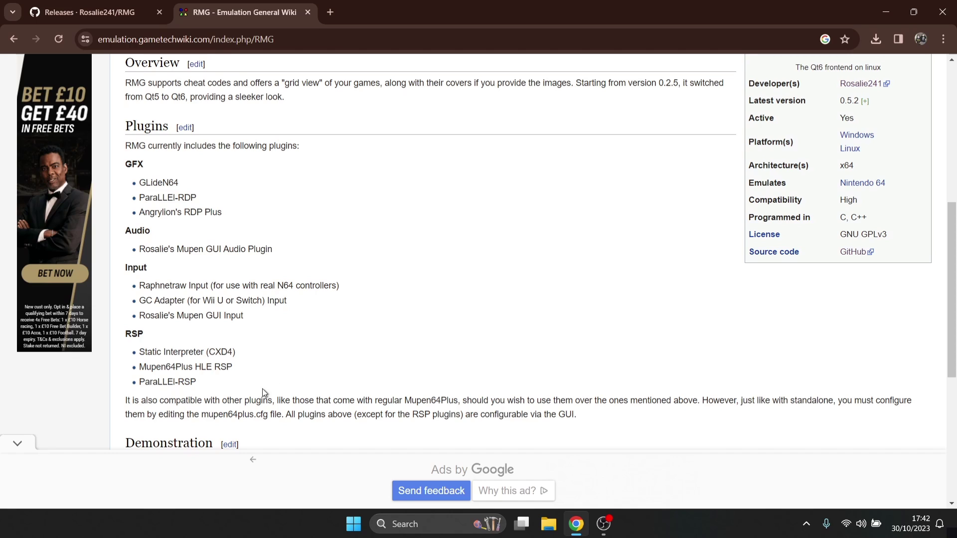
drag(953, 285, 953, 287)
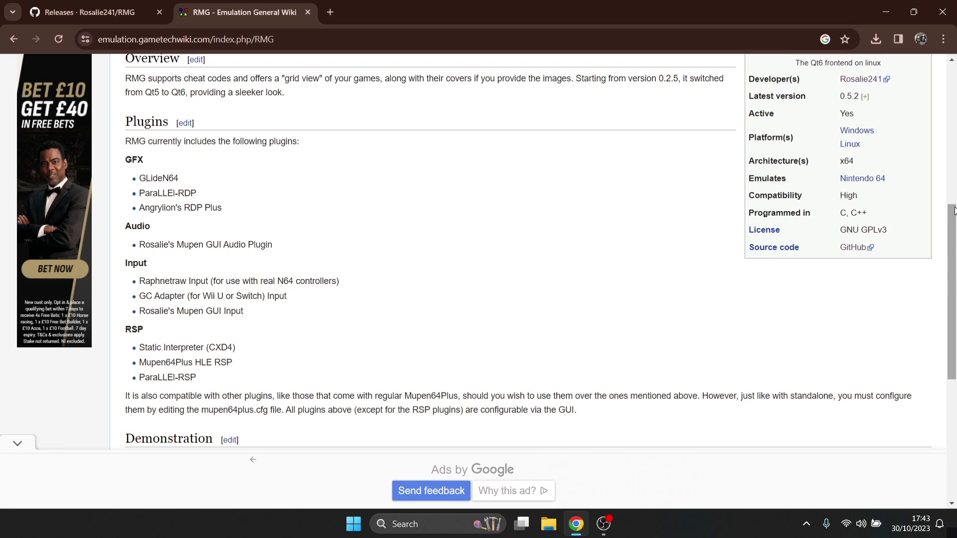
click(887, 7)
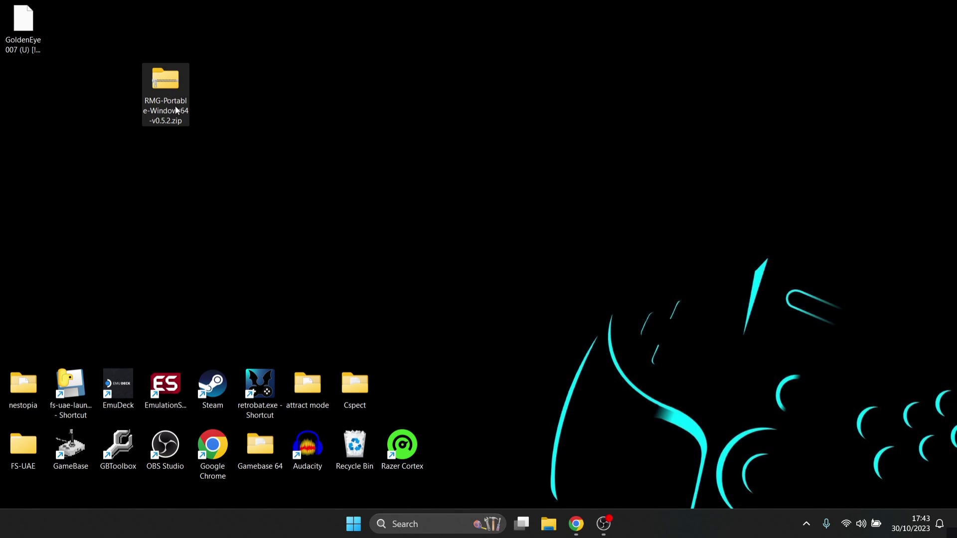
Step: Create a new folder named n64 on the desktop
right_click(324, 127)
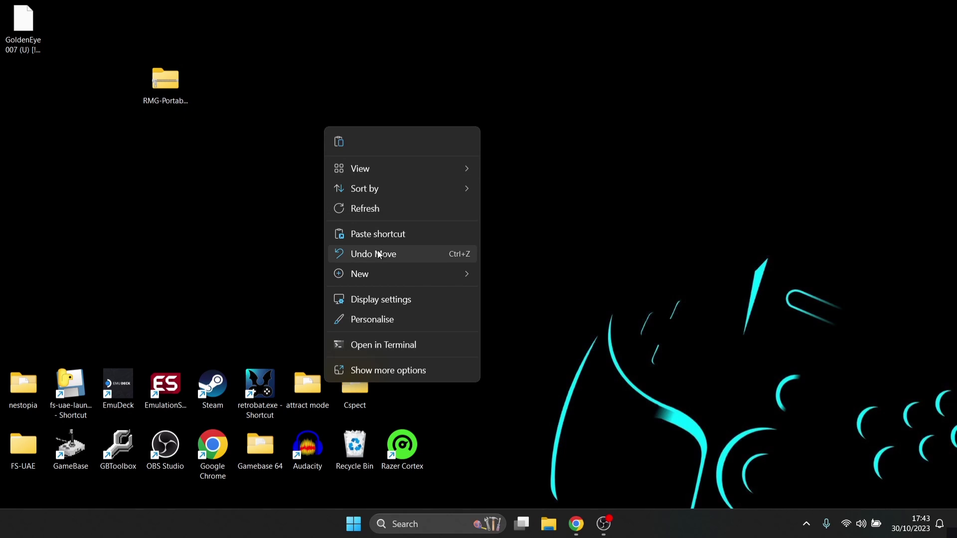
mouse_move(382, 277)
click(519, 275)
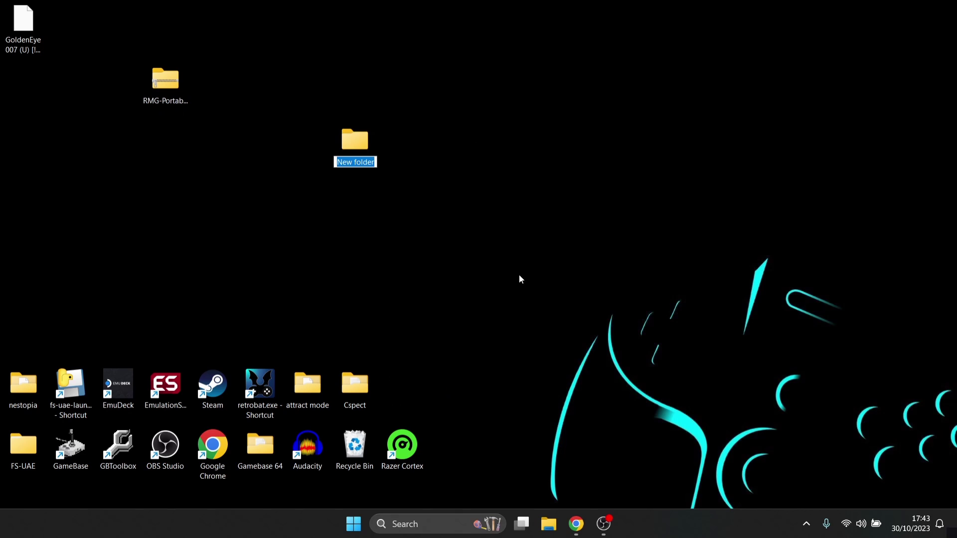
key(BackSpace)
text(n64)
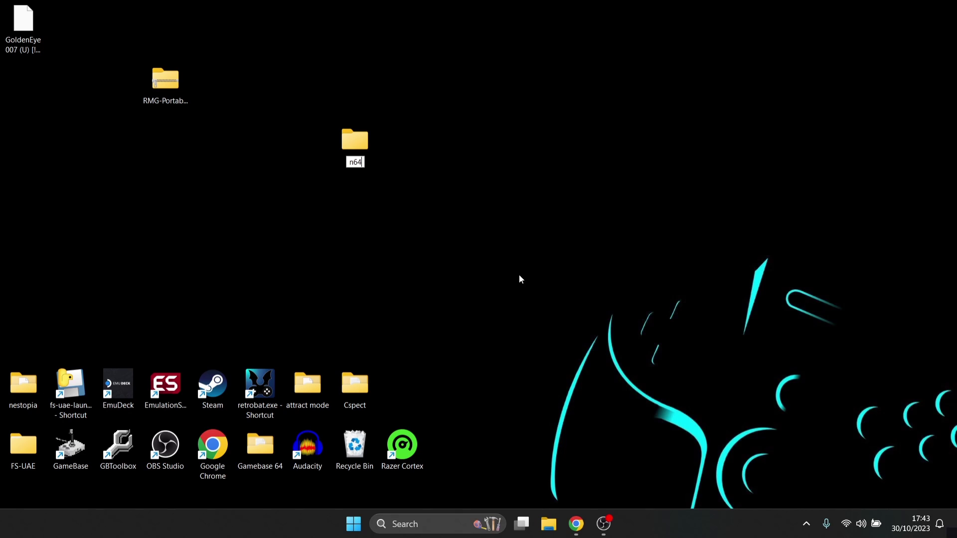
key(Return)
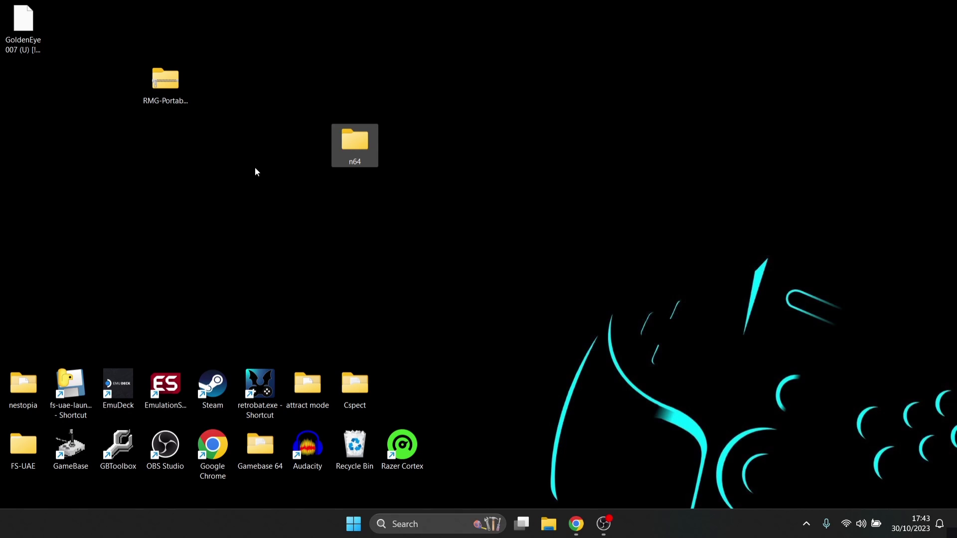
Step: Move the RMG portable zip from the desktop into the n64 folder and open that folder
click(168, 81)
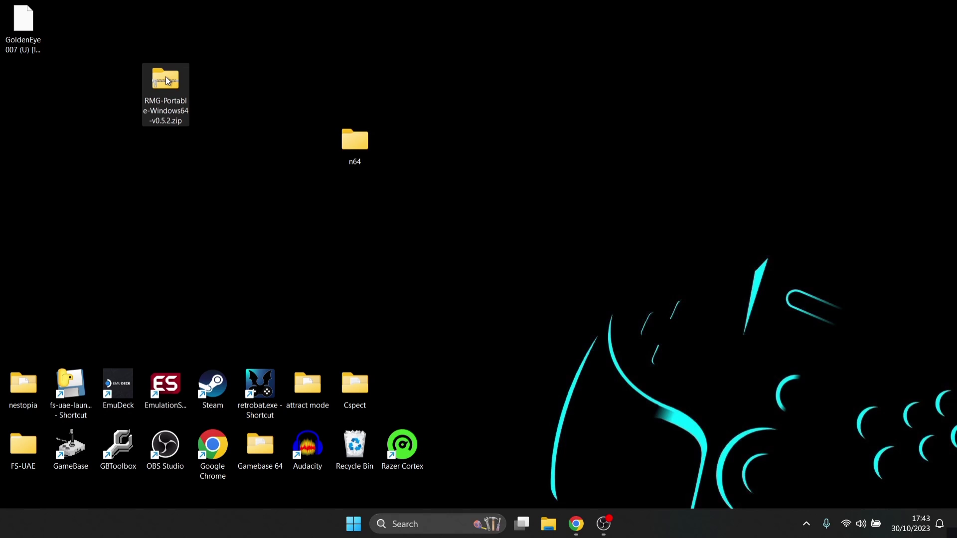
drag(168, 81, 355, 145)
double_click(355, 144)
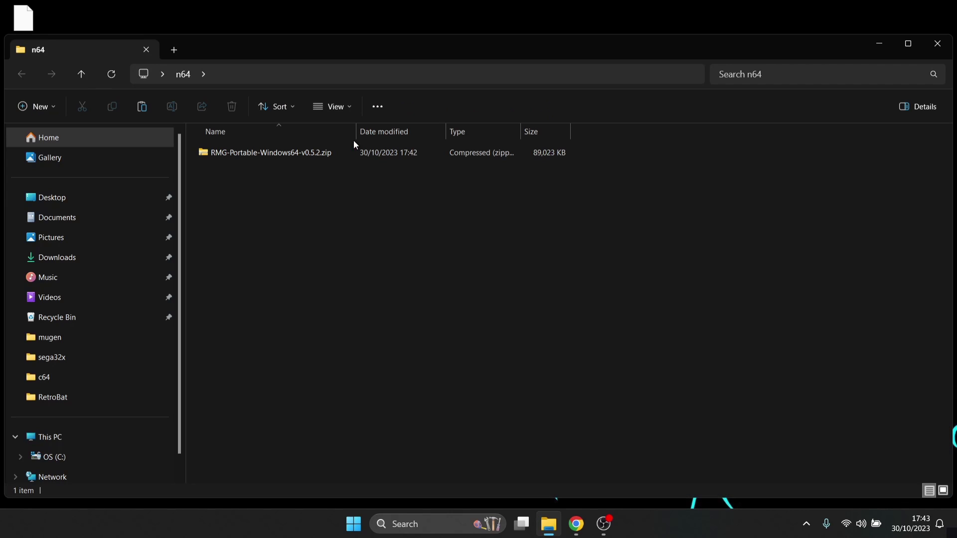
Step: Extract the RMG portable zip directly into the n64 folder with WinRAR and delete the archive
click(253, 156)
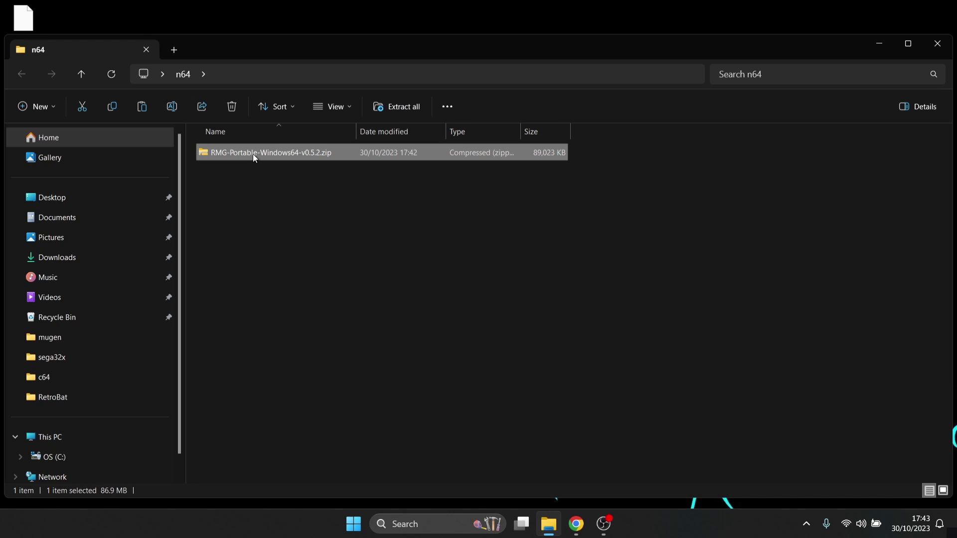
right_click(252, 154)
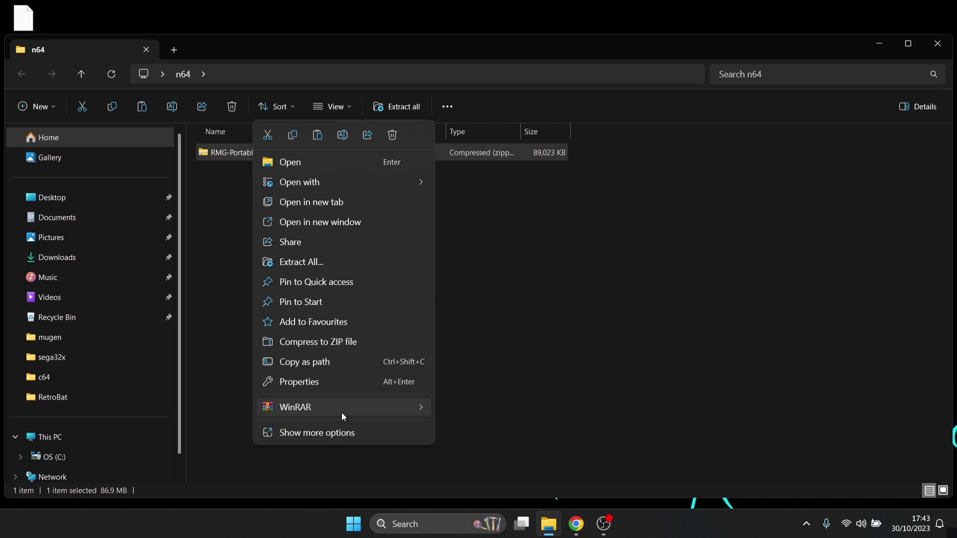
mouse_move(343, 416)
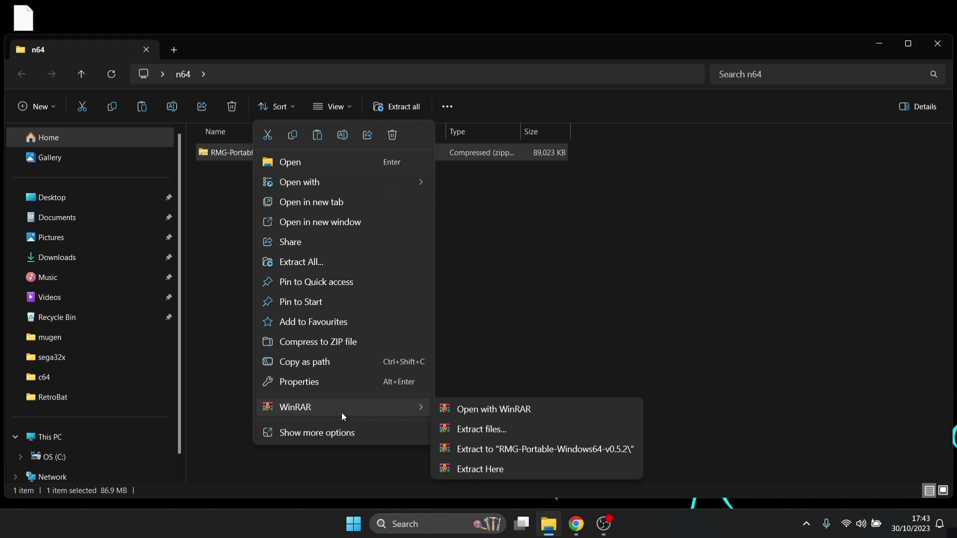
click(504, 470)
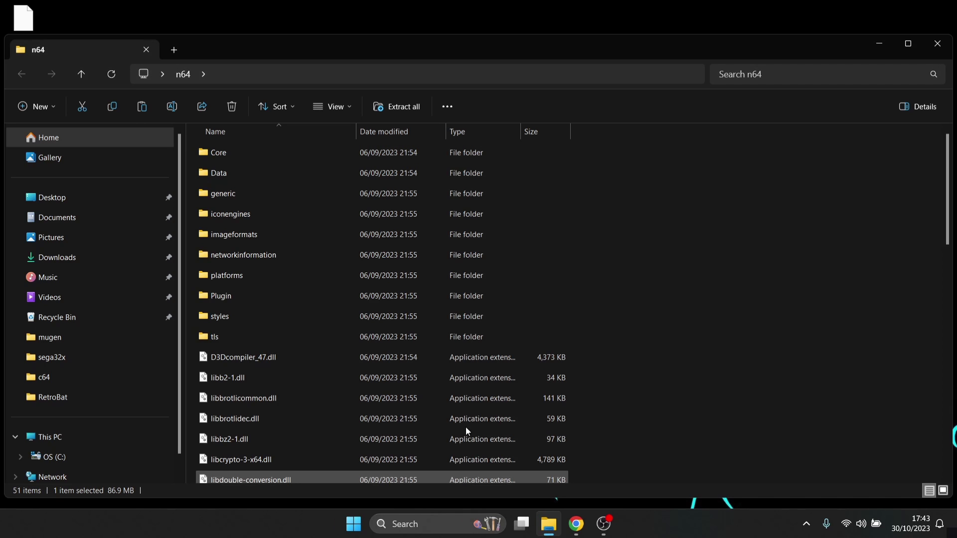
drag(948, 208, 948, 435)
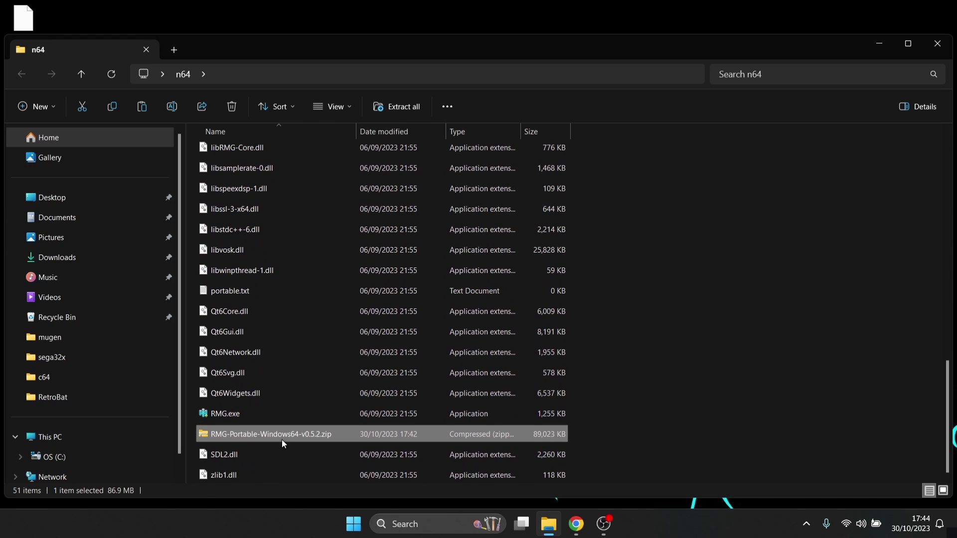
click(231, 106)
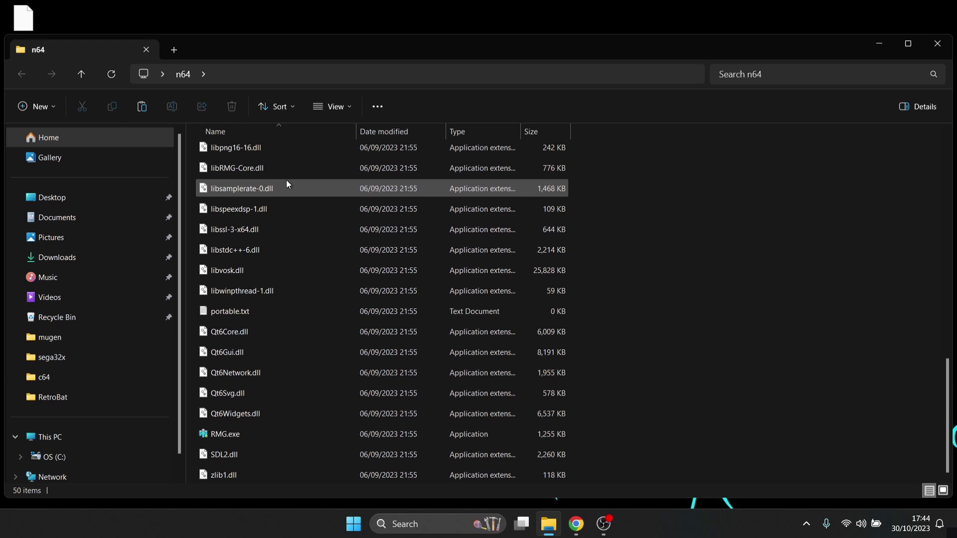
Step: Examine the plugin types in the Plugin folder and the video plugins in its GFX subfolder, and return to n64
text(plu)
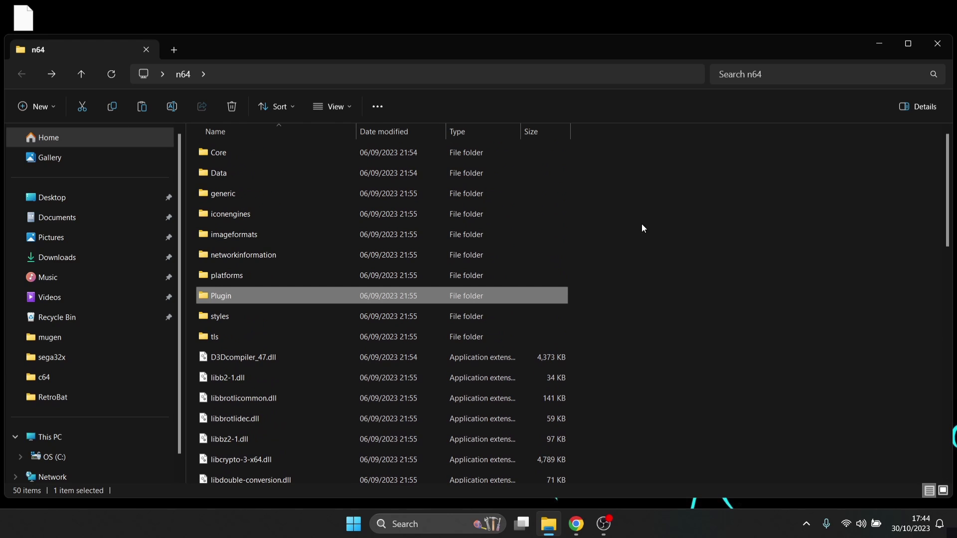
double_click(235, 297)
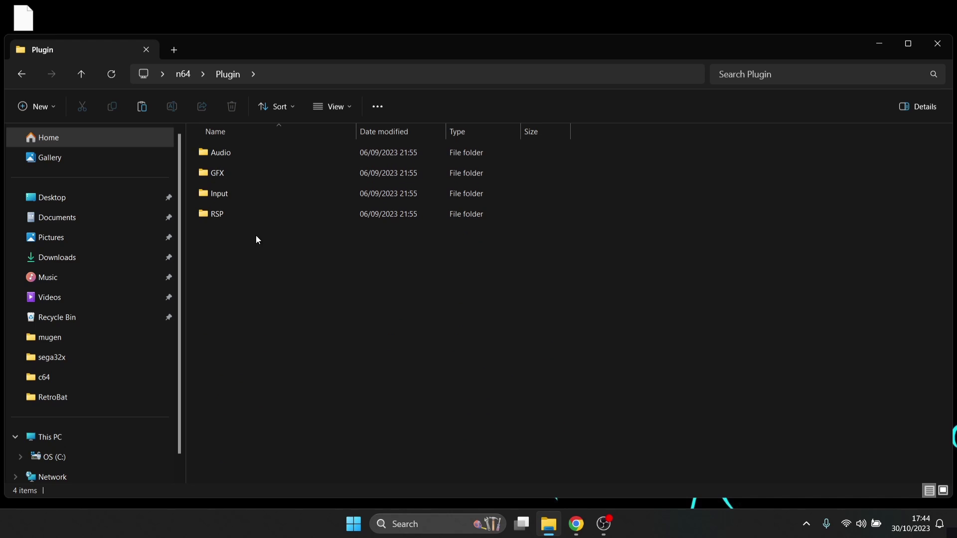
double_click(250, 170)
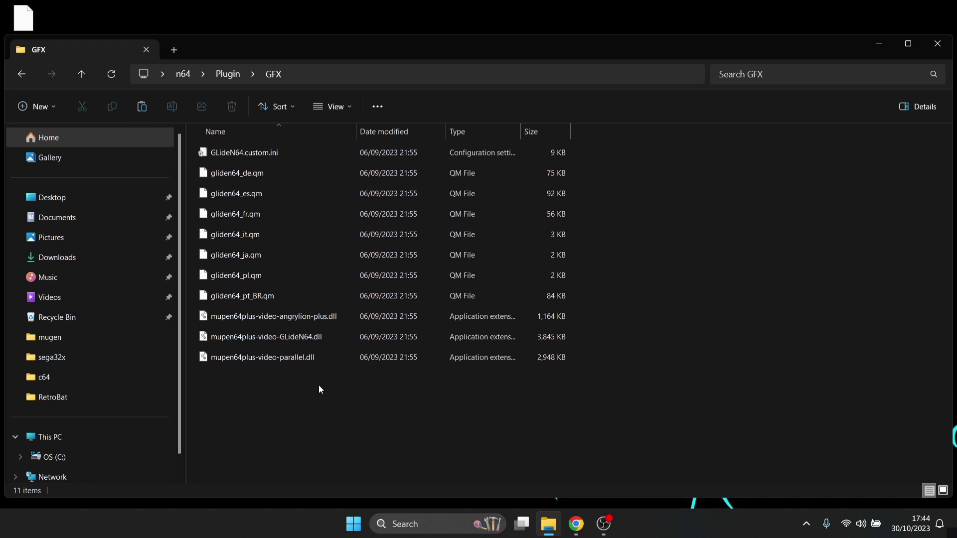
click(22, 74)
click(22, 74)
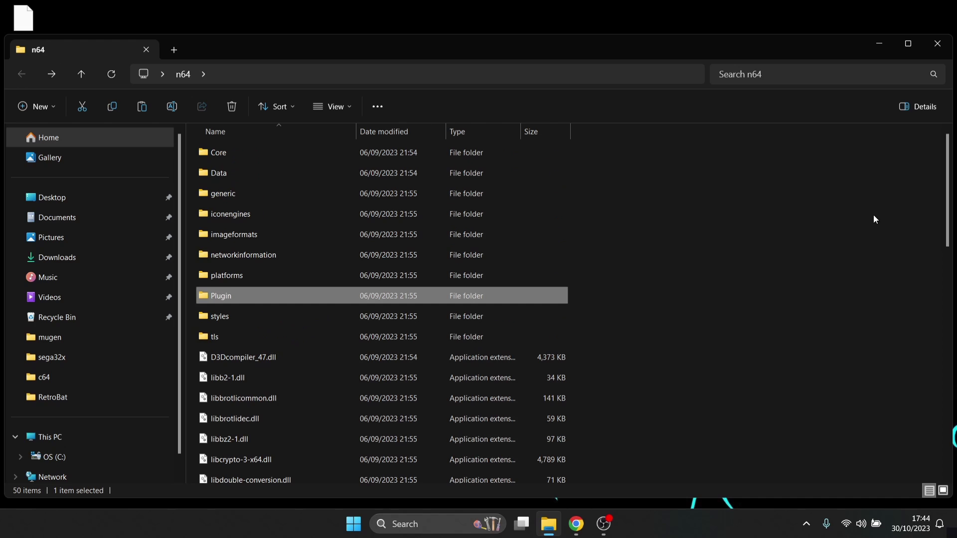
Step: Launch RMG.exe from the n64 folder and arrange the emulator window beside the folder window
drag(951, 203, 948, 438)
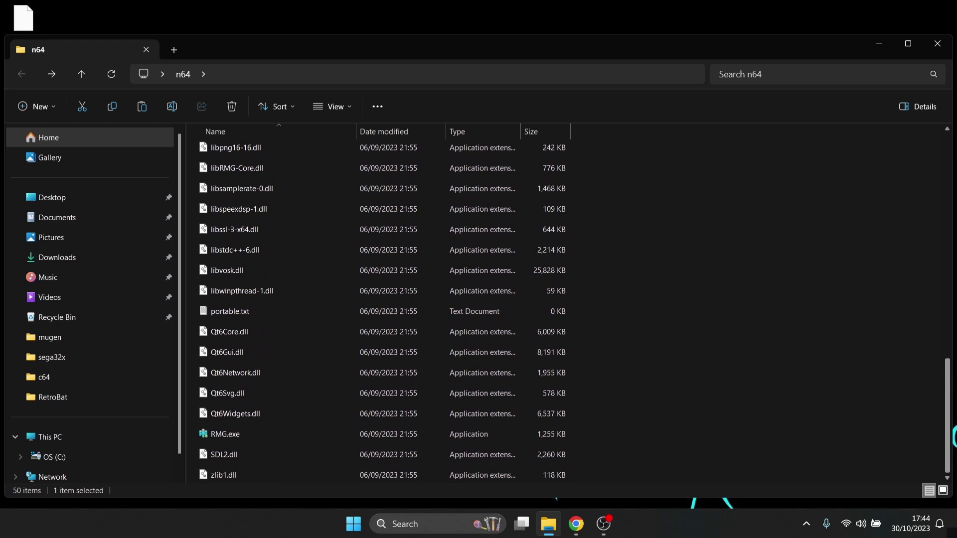
double_click(273, 434)
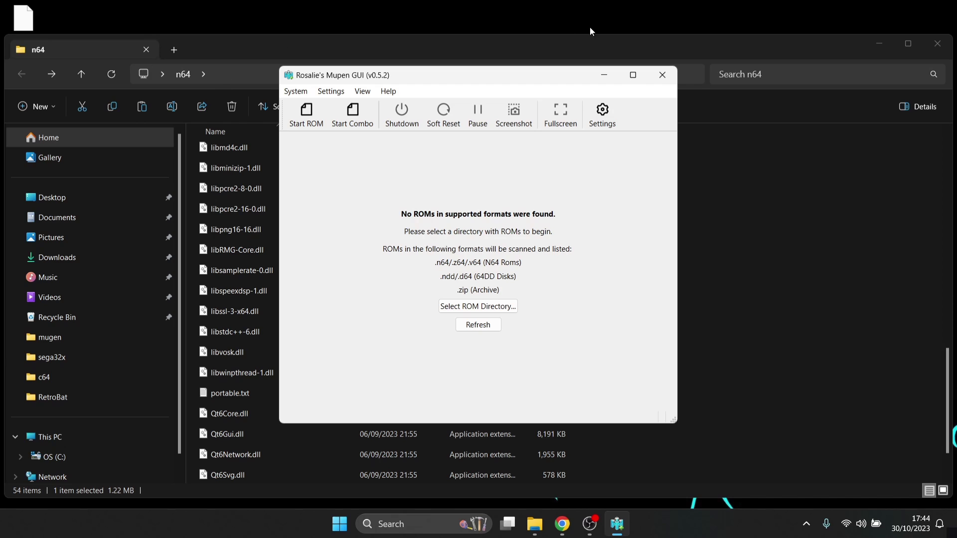
drag(473, 44, 794, 61)
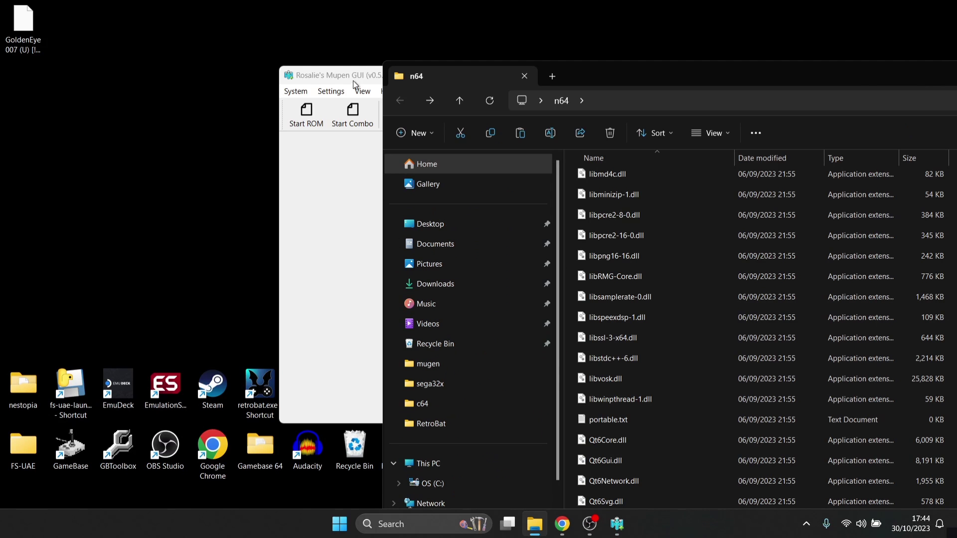
drag(353, 80, 101, 97)
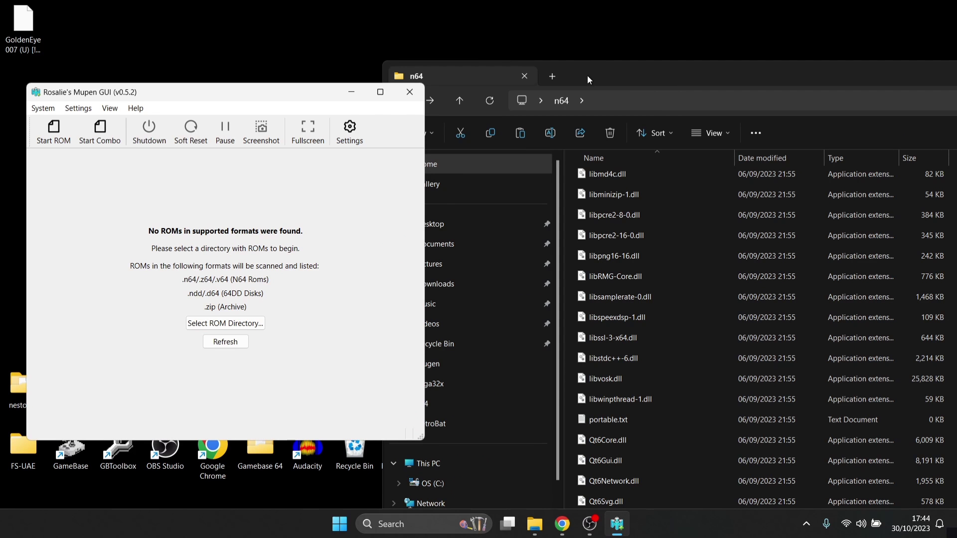
drag(587, 75, 485, 33)
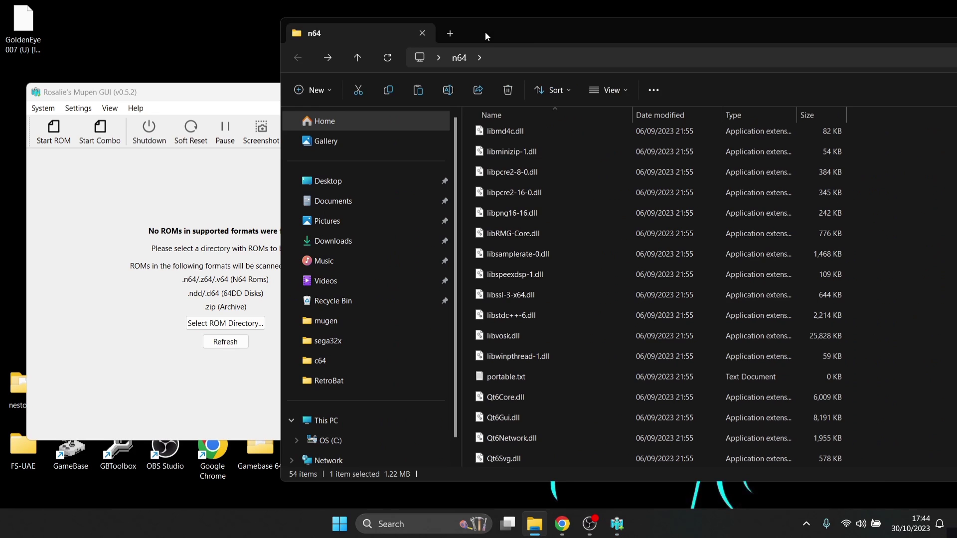
Step: Create a Games folder inside n64 and move the GoldenEye 007 ROM from the desktop into it
click(466, 345)
right_click(466, 344)
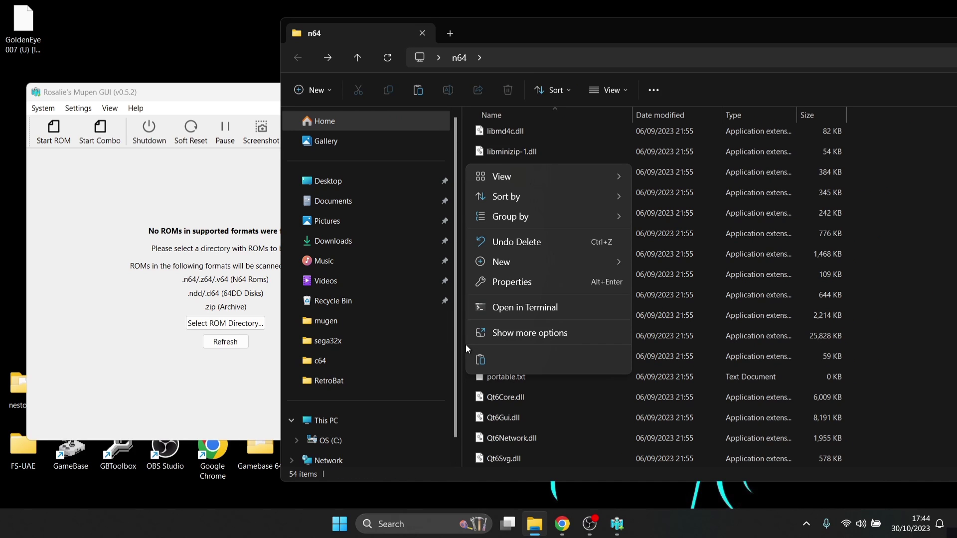
mouse_move(562, 259)
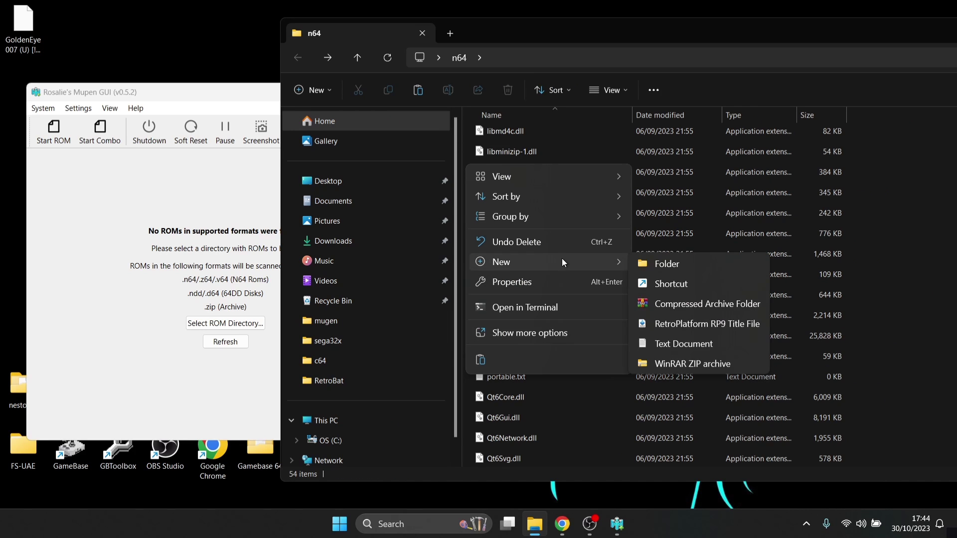
click(732, 264)
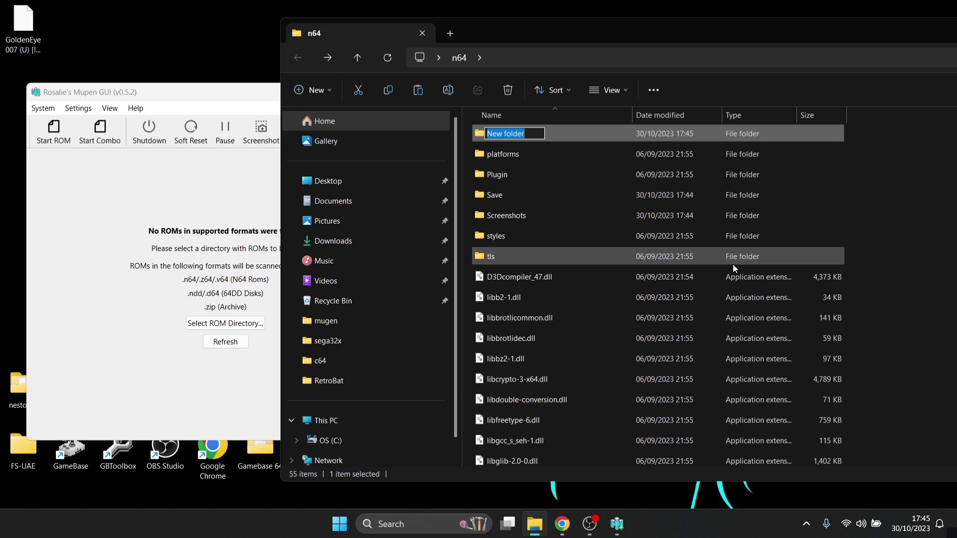
text(Games)
key(Return)
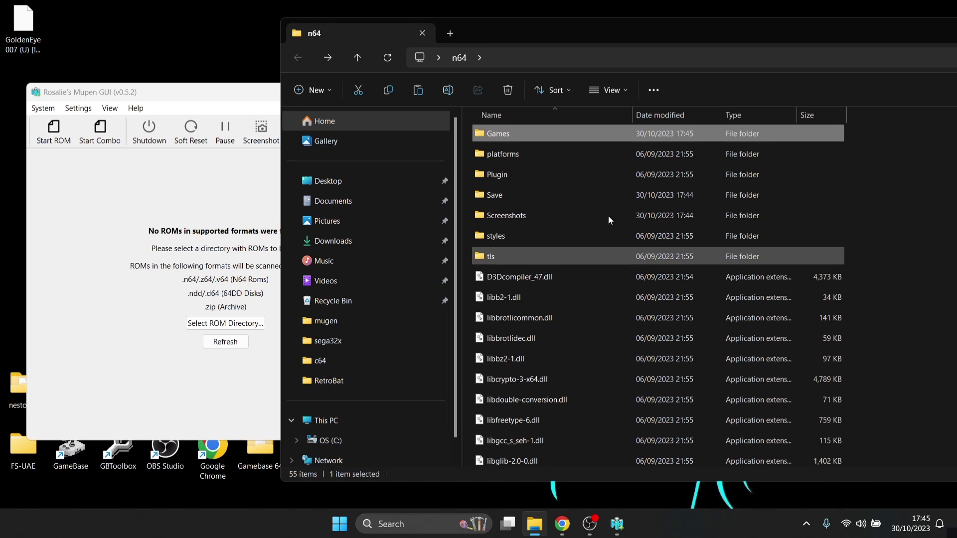
drag(23, 23, 554, 194)
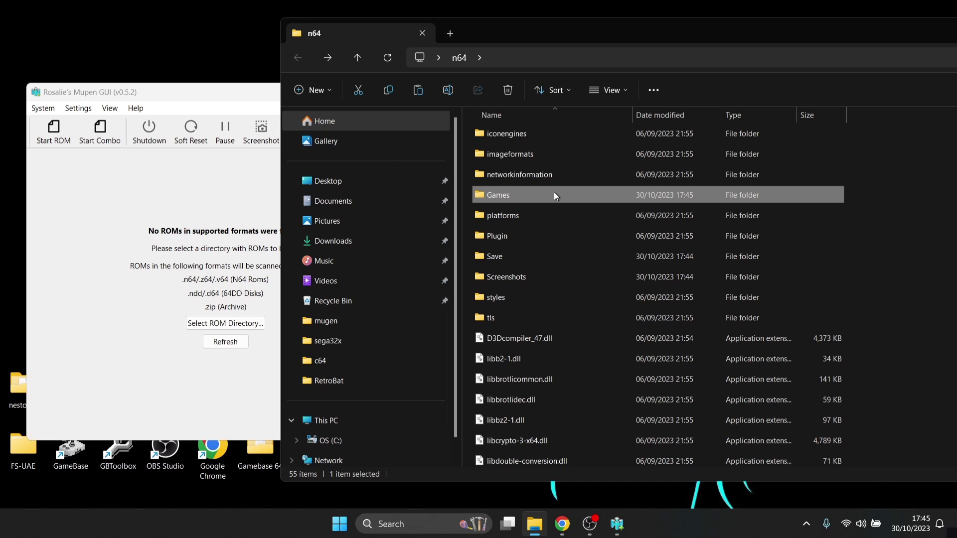
Step: Set the emulator's ROM directory to the Games folder inside n64 on the desktop
click(208, 97)
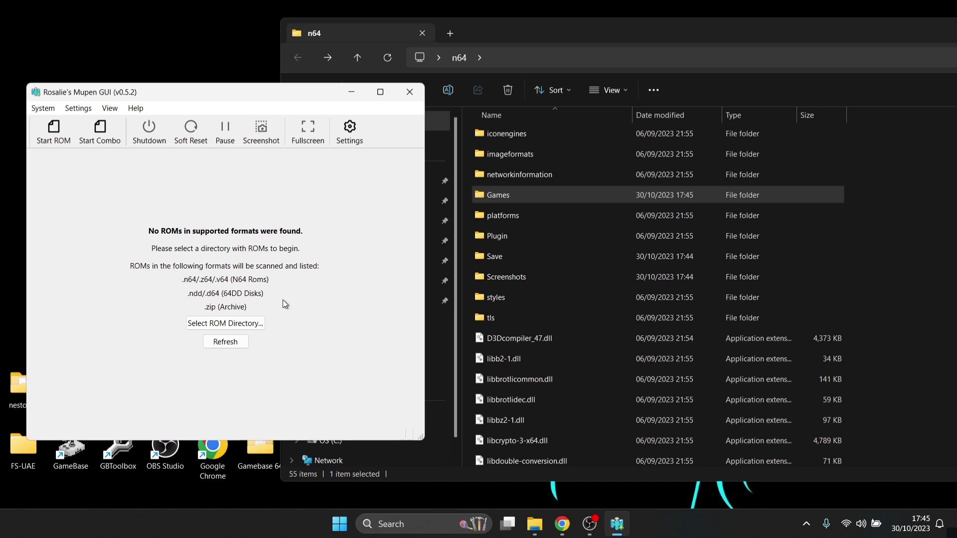
click(248, 325)
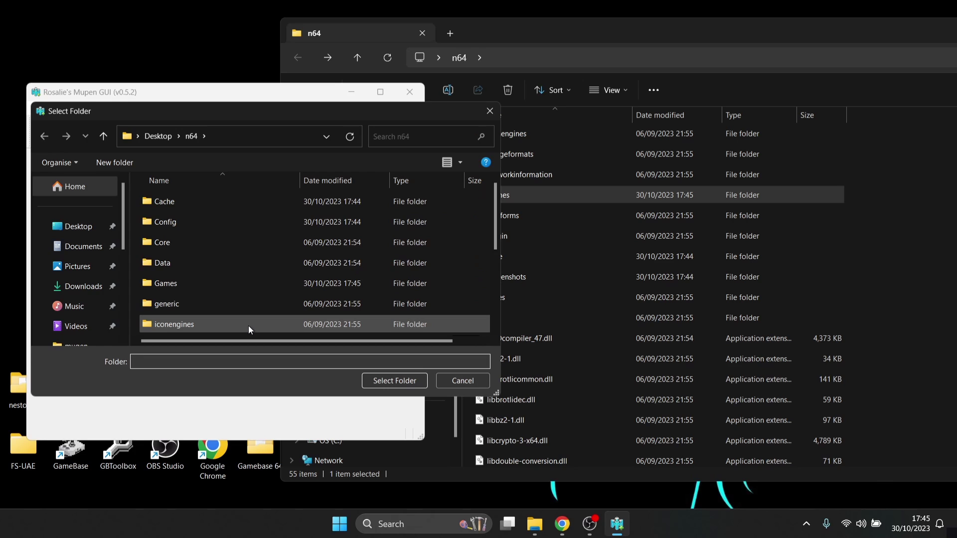
click(74, 227)
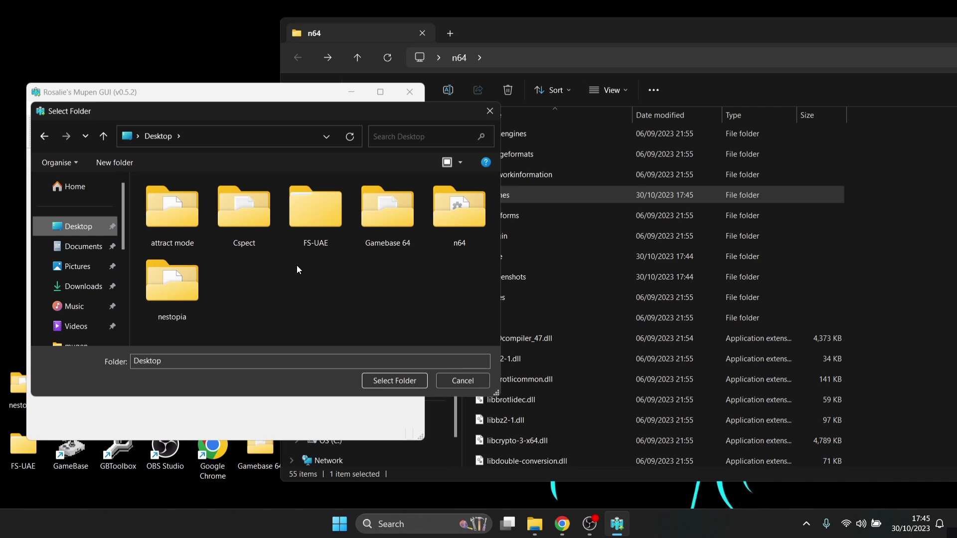
double_click(465, 223)
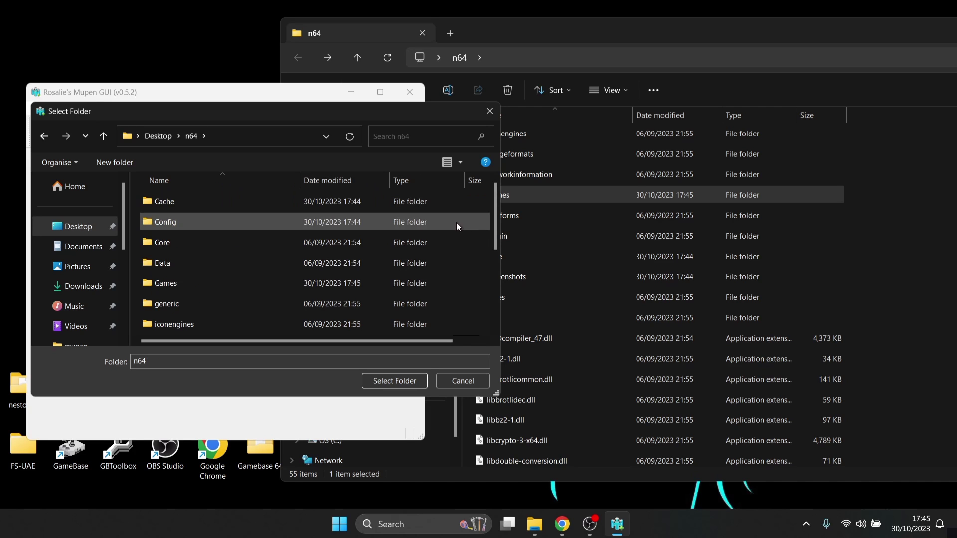
click(228, 285)
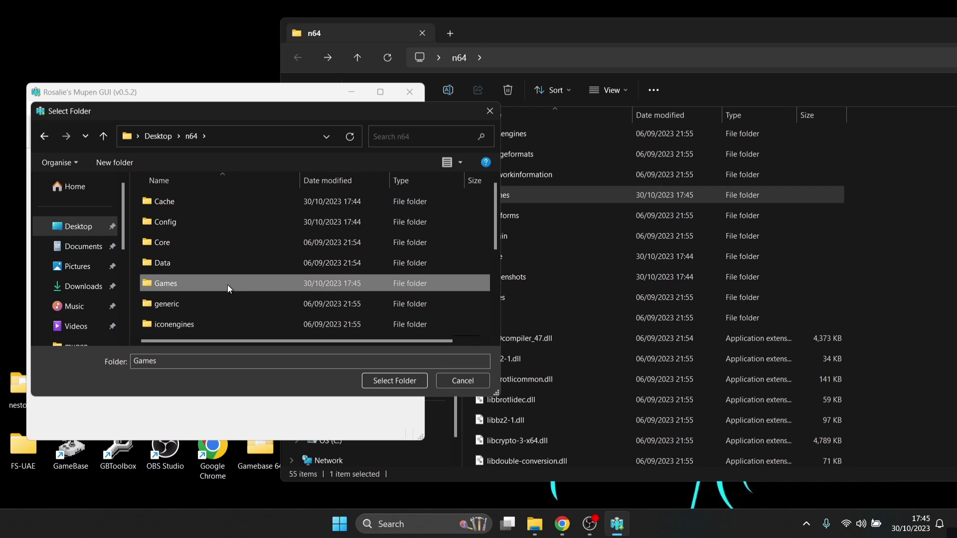
click(388, 382)
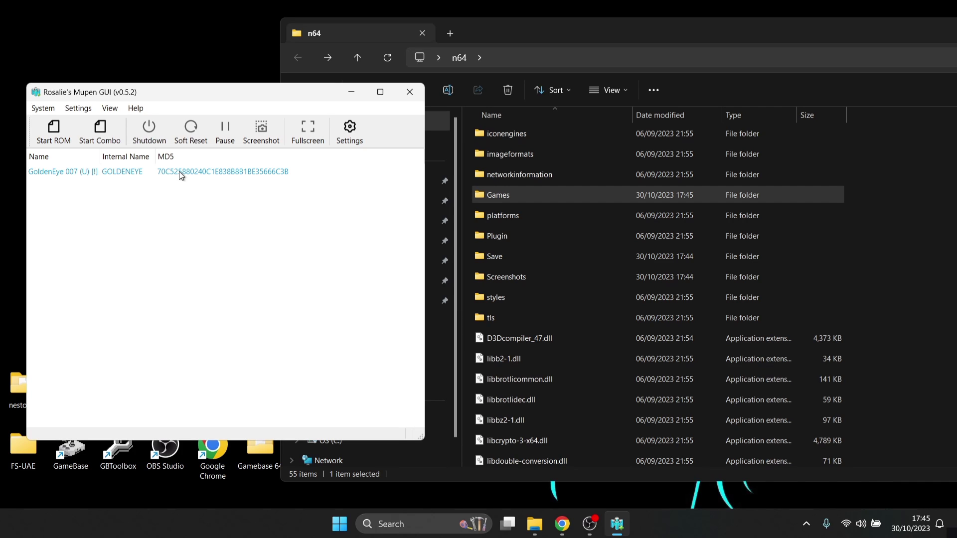
Step: Maximize the emulator window, try running GoldenEye 007 from the ROM list, and close the emulator
double_click(217, 95)
click(53, 87)
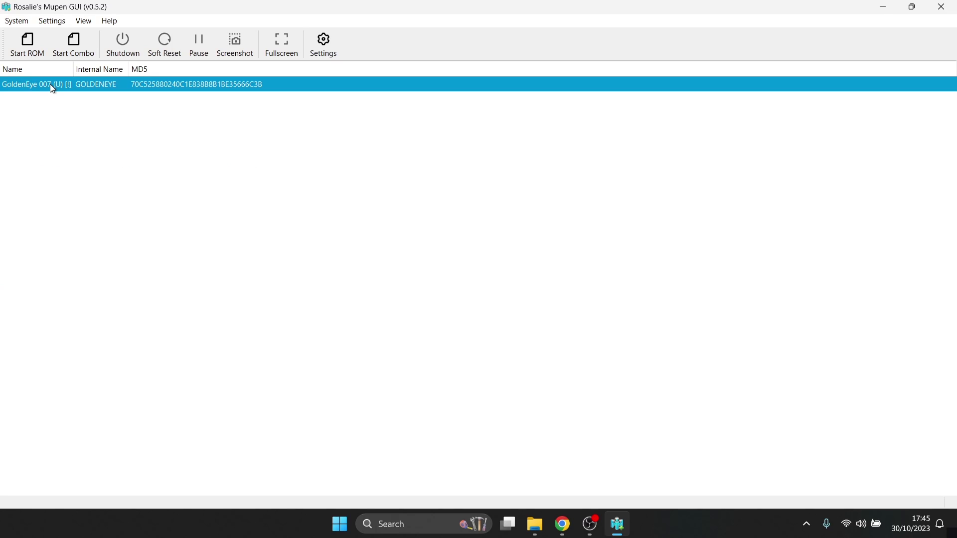
double_click(110, 88)
click(617, 524)
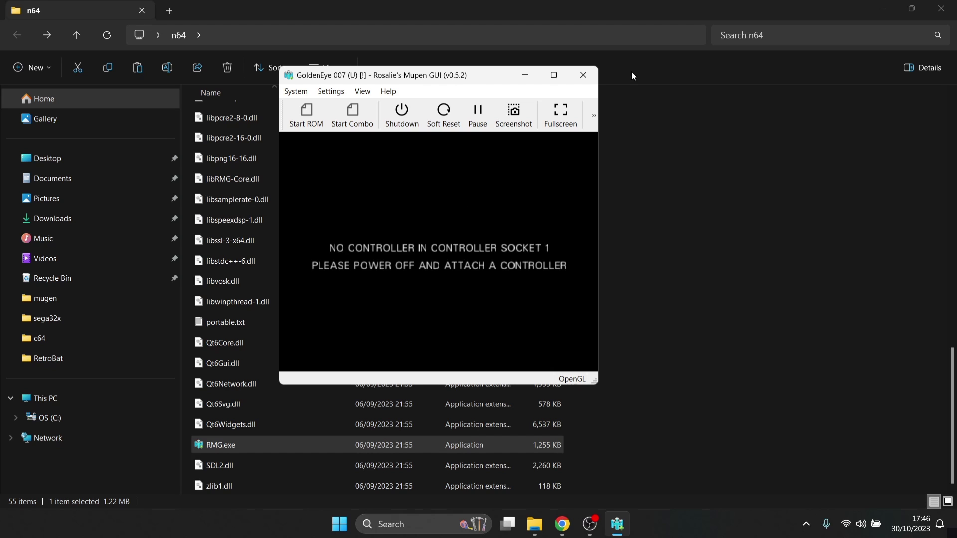
click(582, 75)
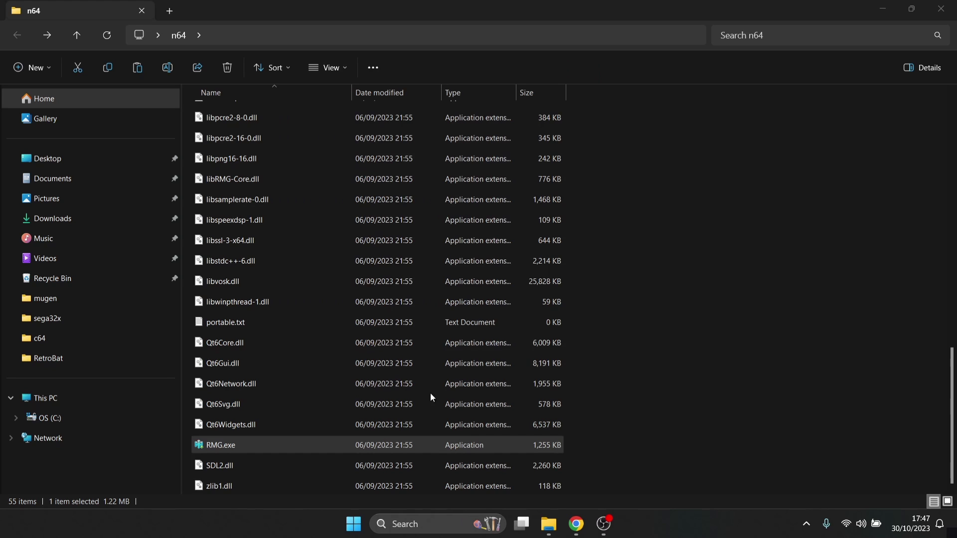
Step: Relaunch RMG.exe and set Player 1's input device to Google Stadia Controller (0) in the input settings
double_click(232, 455)
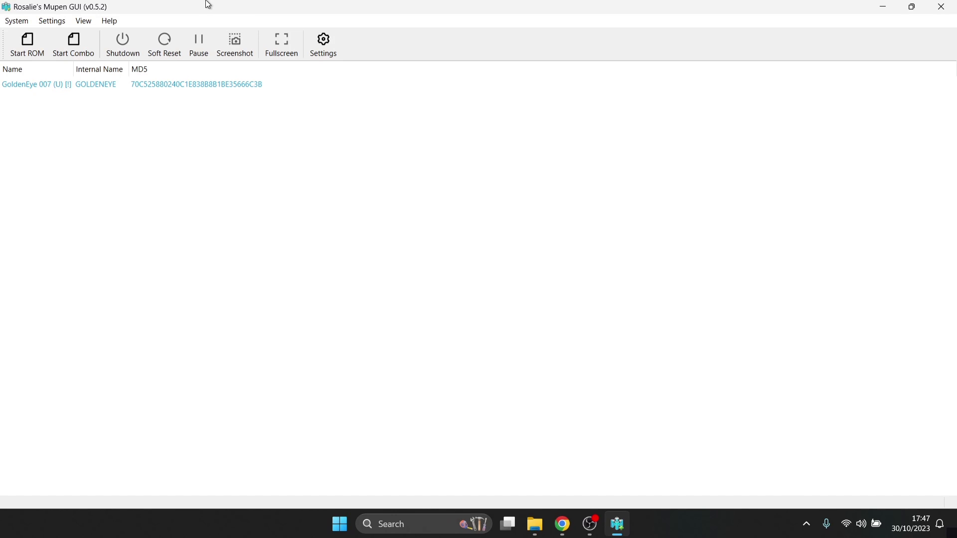
click(57, 21)
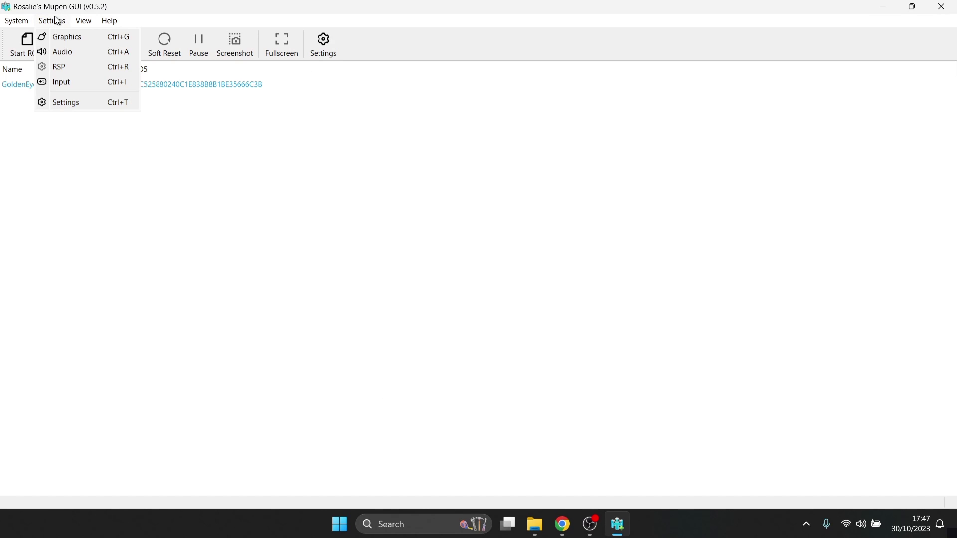
click(70, 85)
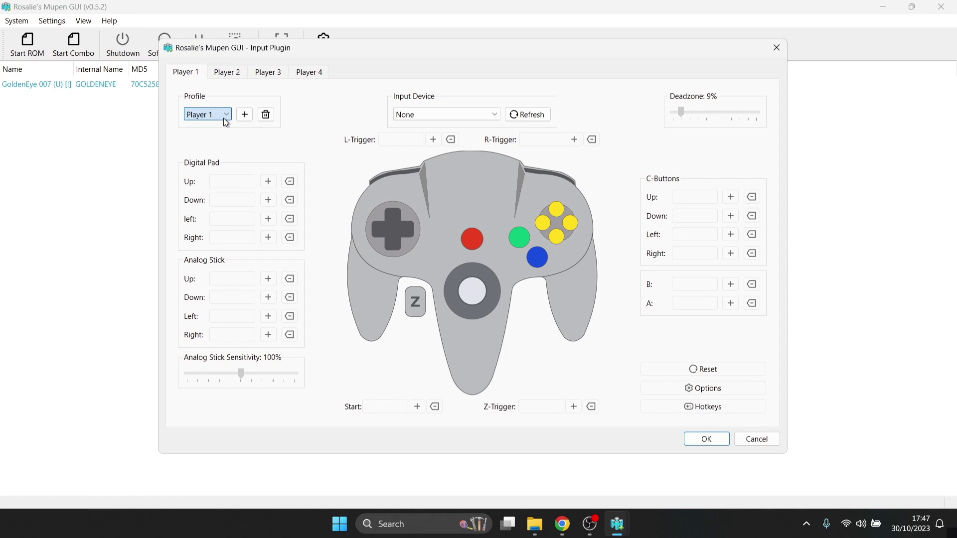
click(497, 114)
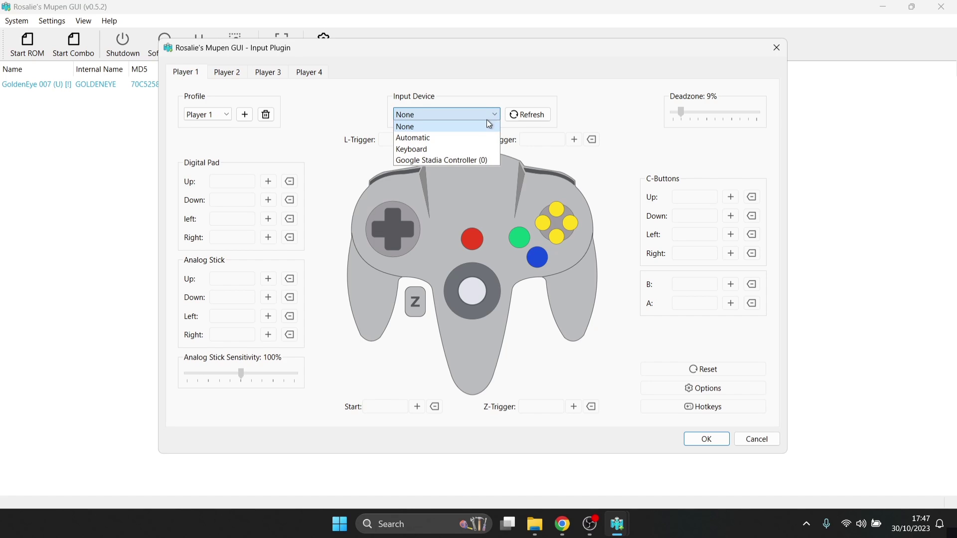
click(479, 164)
Step: Map Player 1's Digital Pad up, down, left and right to dpup, dpdown, dpleft and dpright
click(242, 183)
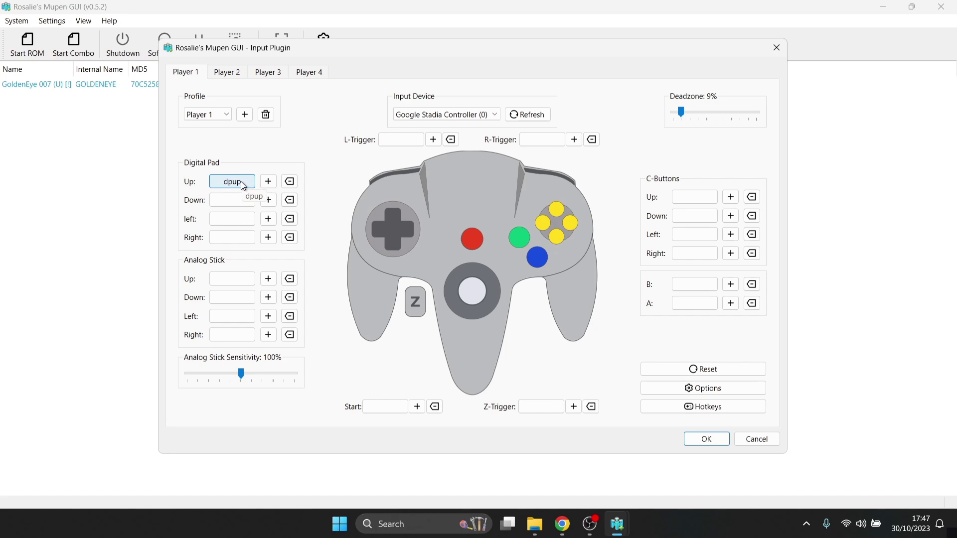
click(242, 184)
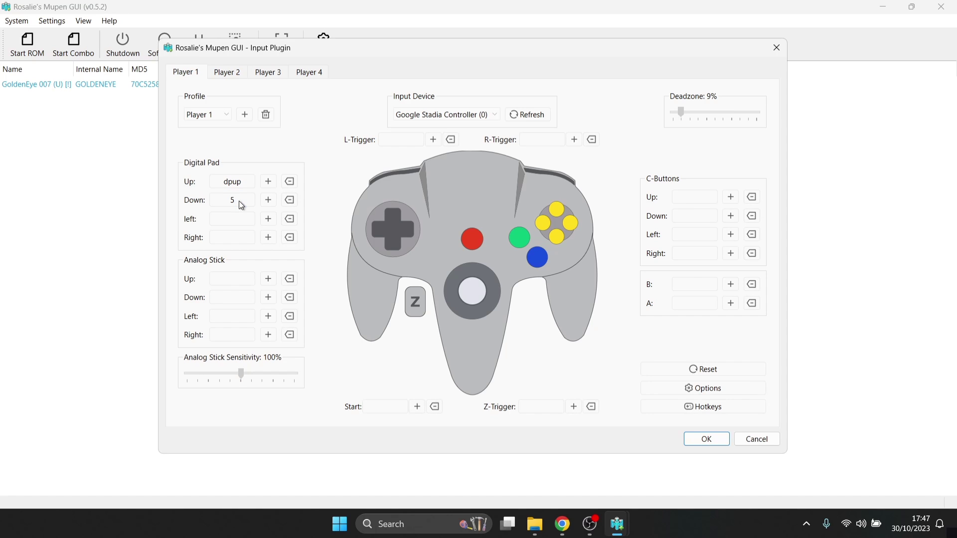
click(241, 220)
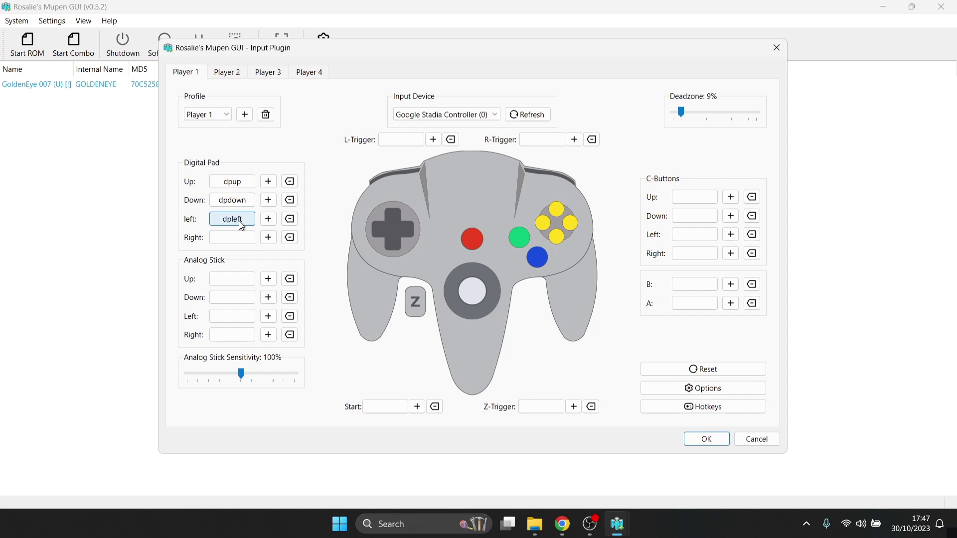
click(241, 239)
Step: Map the Analog Stick up, down, left and right to lefty-, lefty+, leftx- and leftx+
click(242, 283)
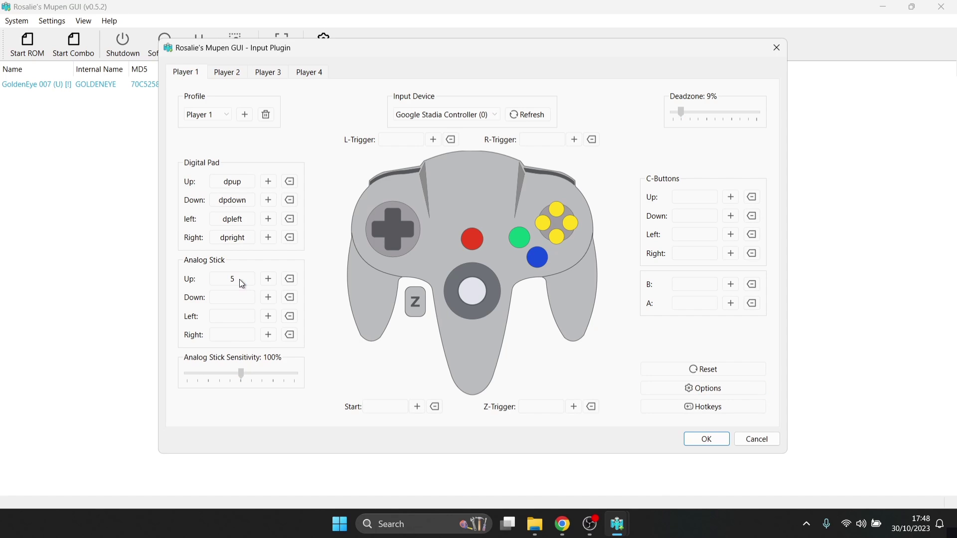
click(240, 297)
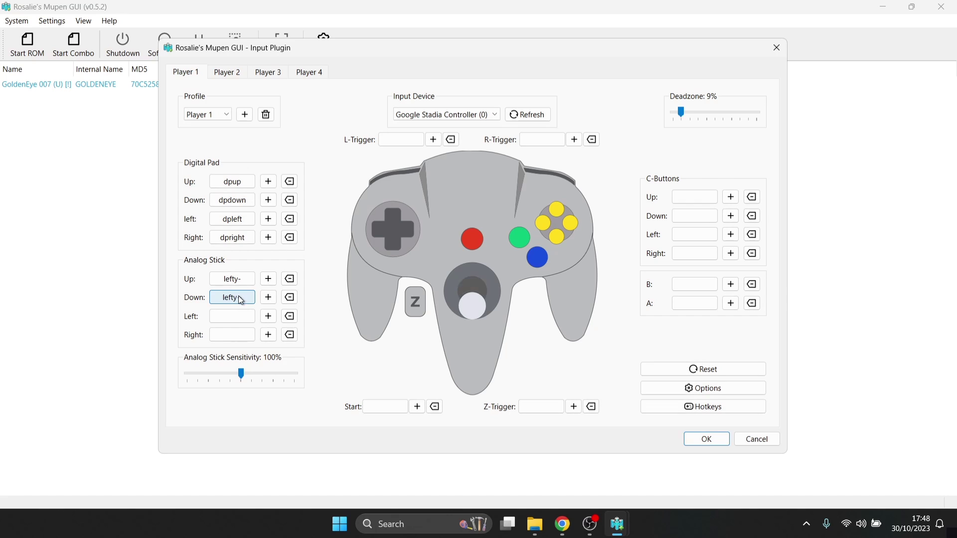
click(238, 317)
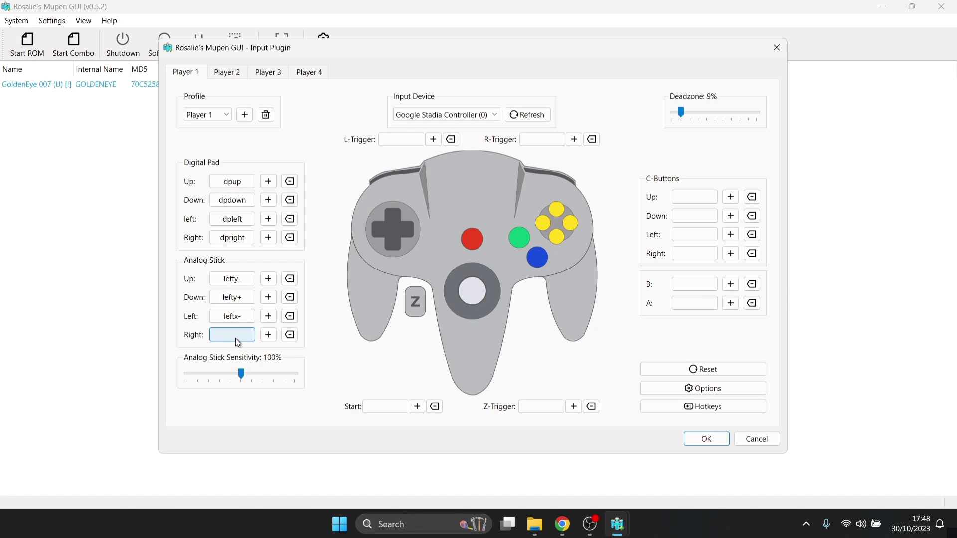
click(239, 337)
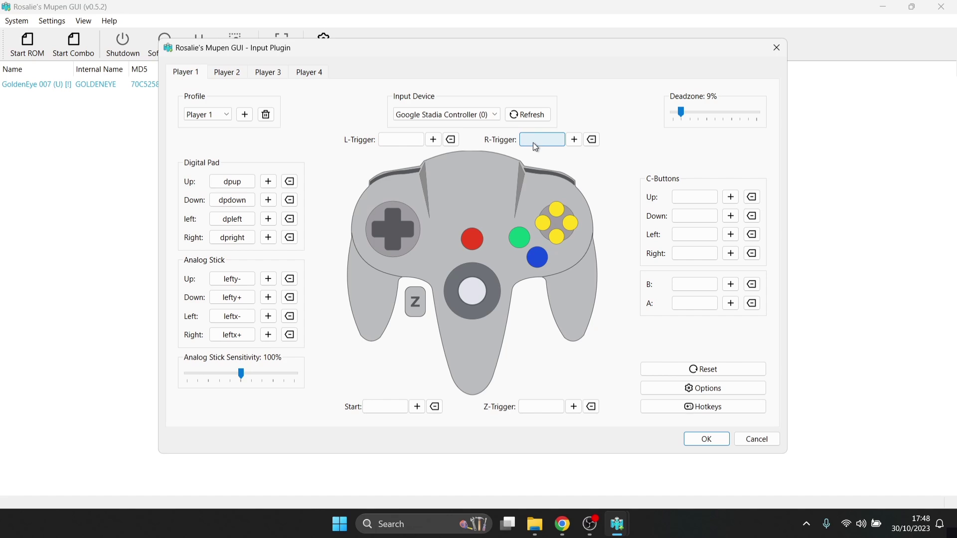
Step: Map L-Trigger to leftshoulder, R-Trigger to rightshoulder, Start to start and Z-Trigger to lefttrigger+
click(393, 140)
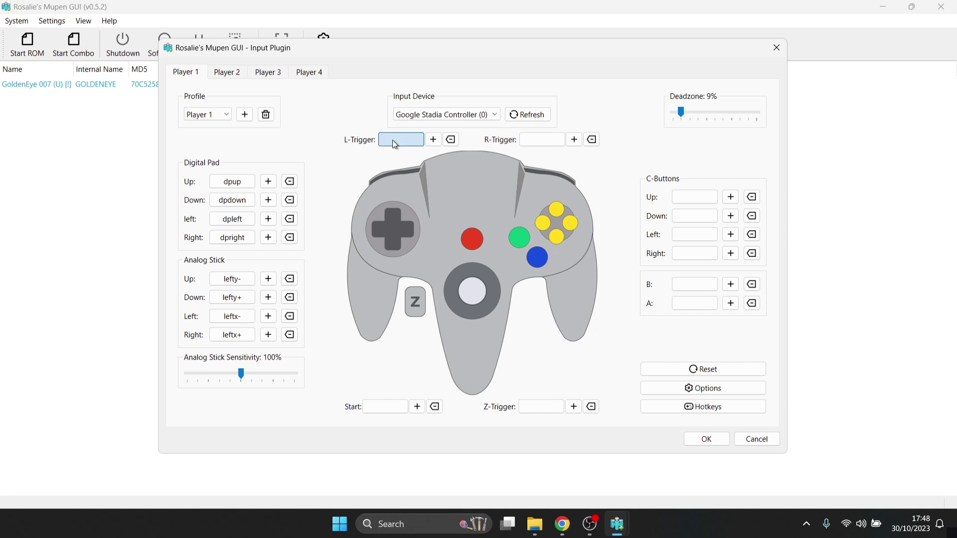
click(542, 140)
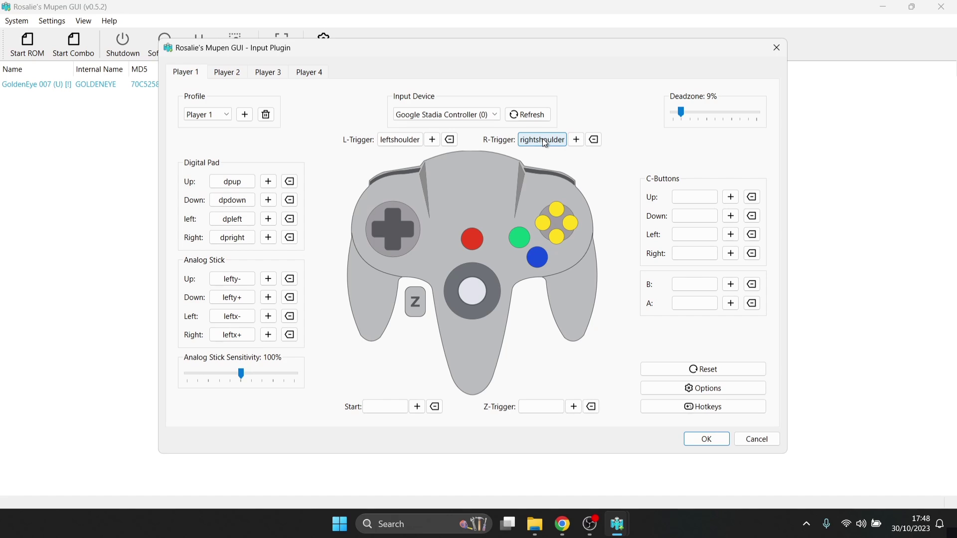
click(394, 406)
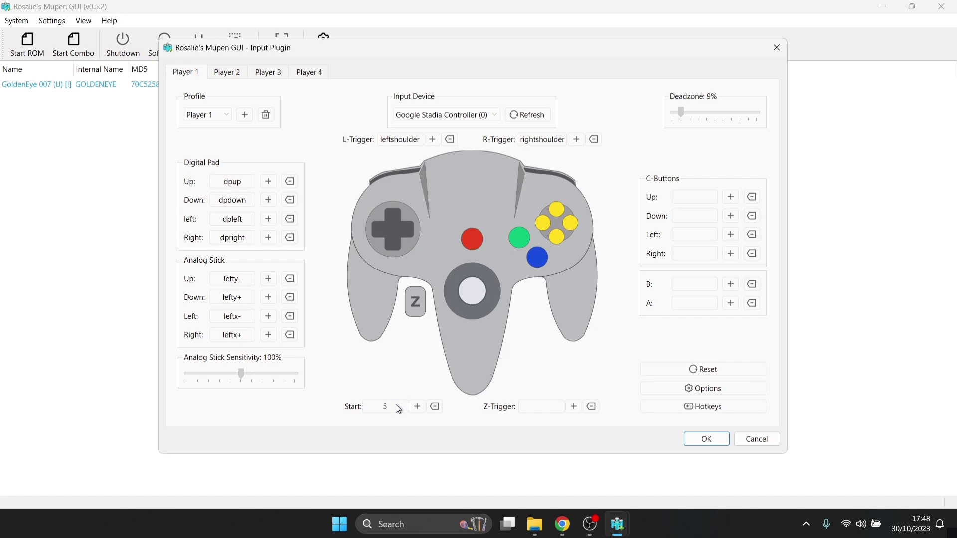
click(530, 409)
Step: Map the C-Buttons up, down, left and right to righty-, righty+, rightx- and rightx+
click(708, 198)
click(704, 216)
click(702, 232)
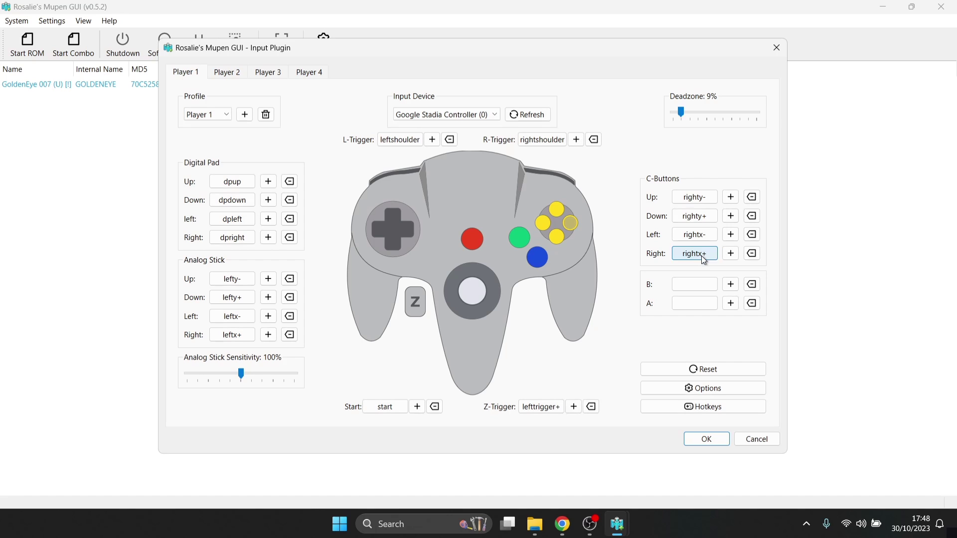
Step: Map the N64 B button to the controller's a and the A button to b
click(700, 290)
click(701, 305)
key(Tab)
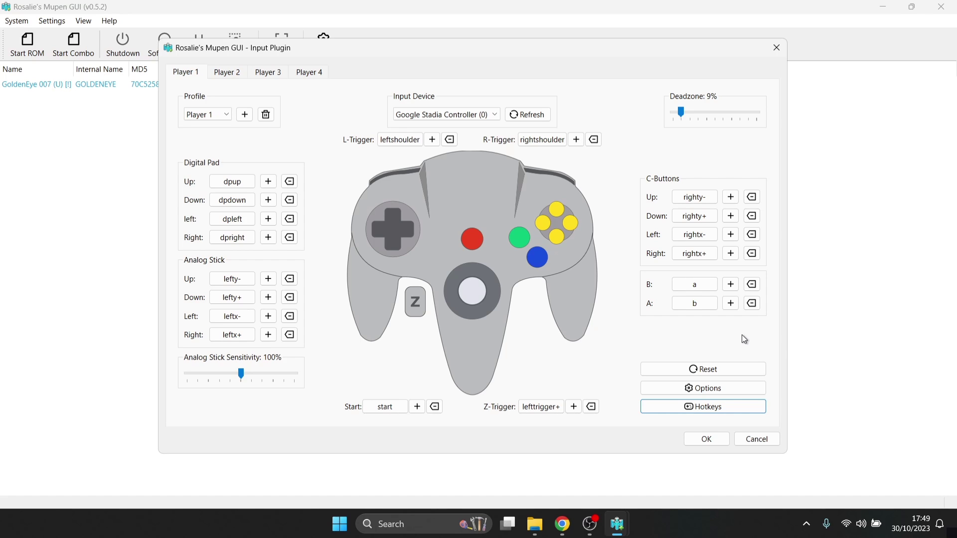
Step: Open the controller hotkeys, select the Shutdown assignment, and accept both the hotkeys and the Player 1 input settings
click(726, 406)
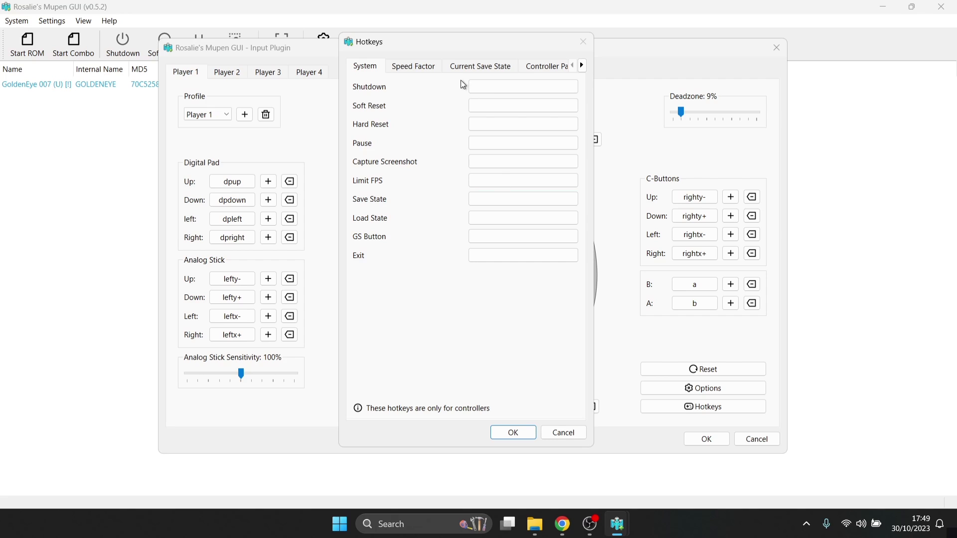
click(524, 89)
click(510, 433)
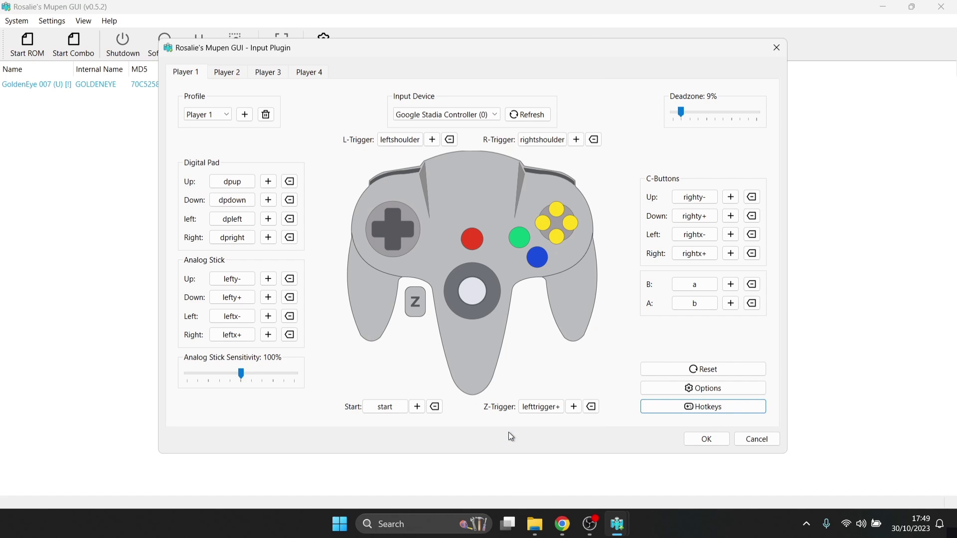
click(719, 442)
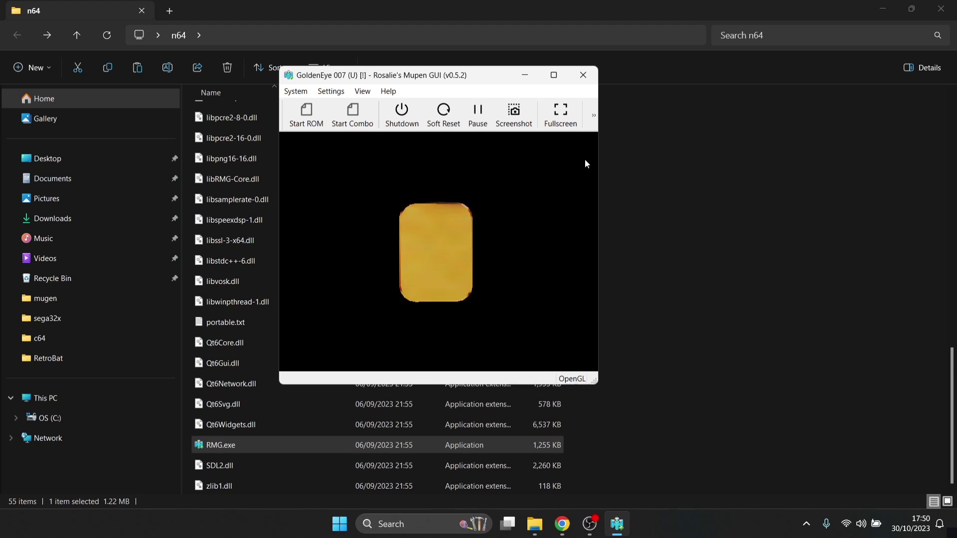
Step: Switch the running GoldenEye 007 game to fullscreen and play the outdoor level to test shooting and movement
click(560, 121)
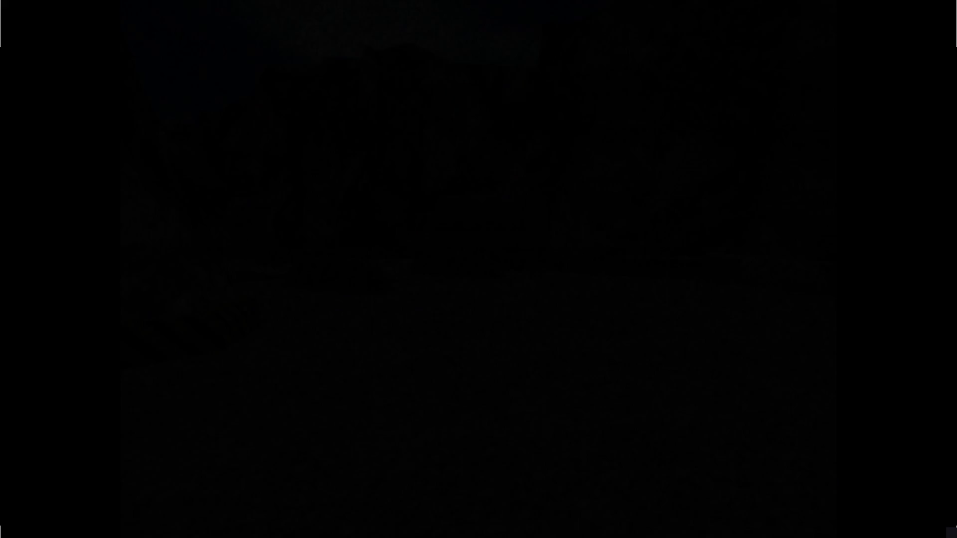
key(z)
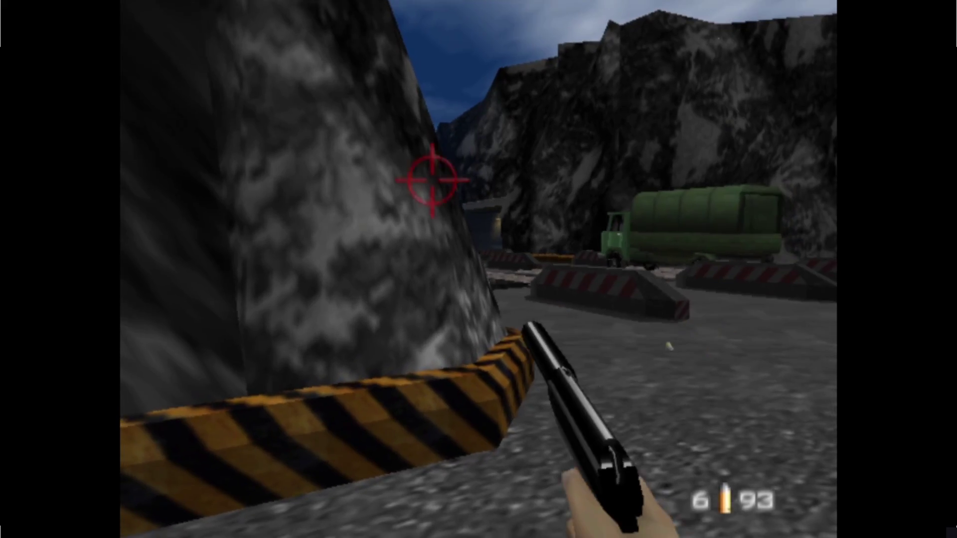
key(z)
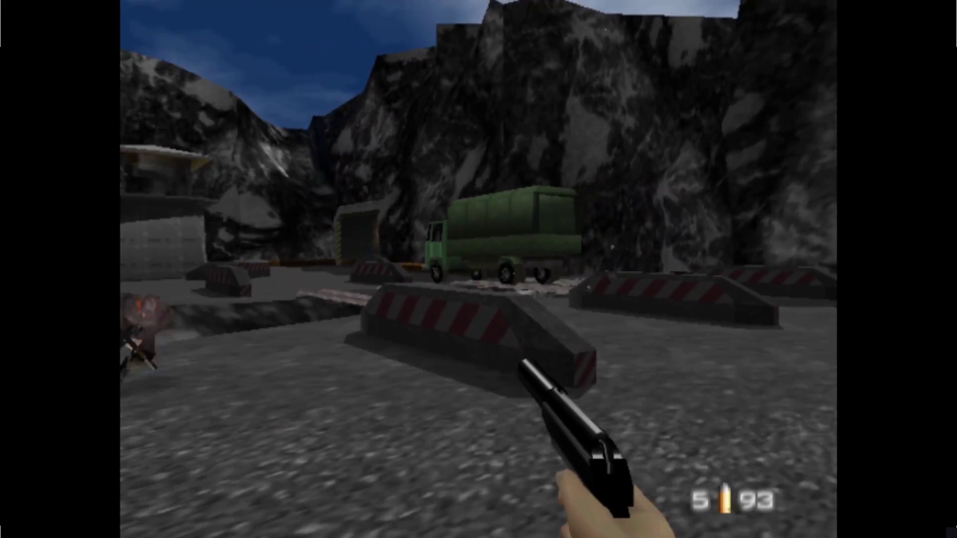
key(z)
key(z)
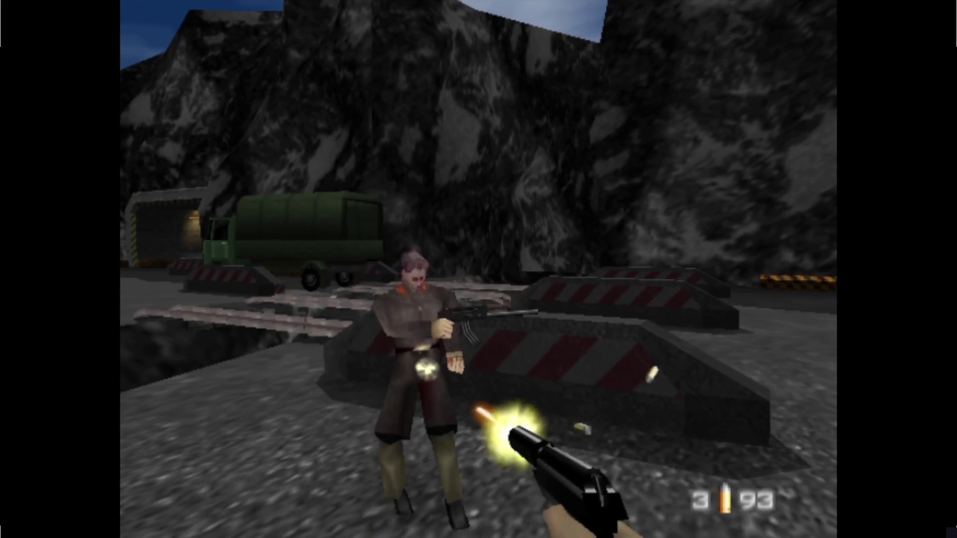
key(Left)
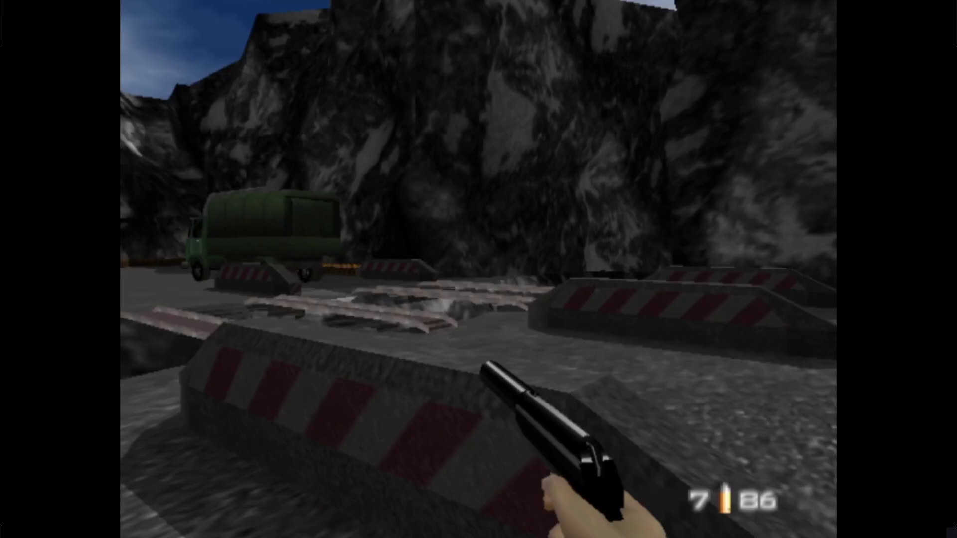
key(Right)
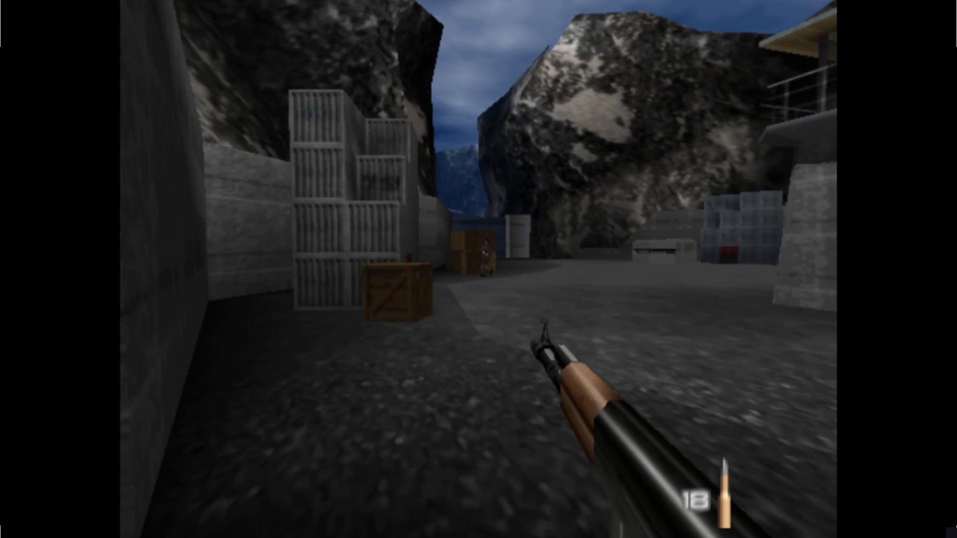
click(478, 269)
click(479, 270)
click(478, 269)
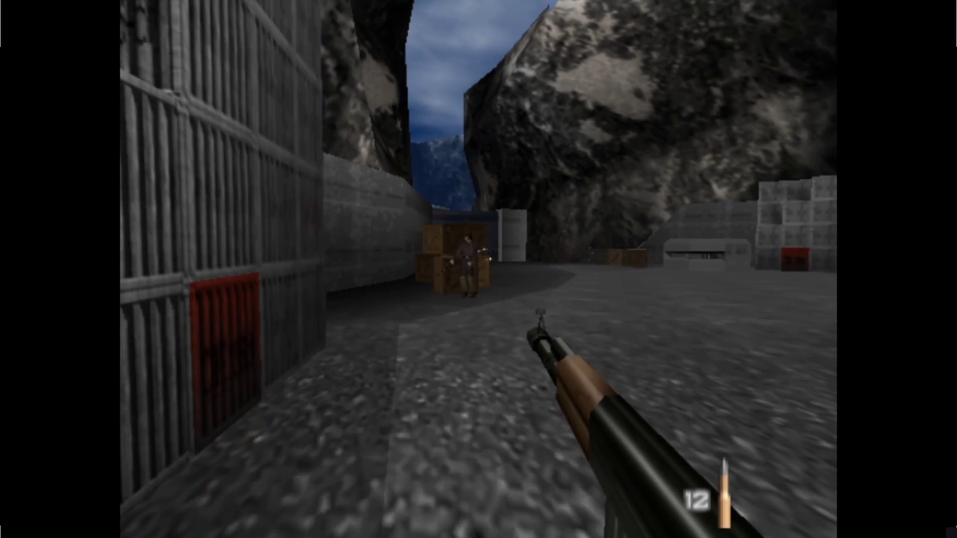
Step: Play through the outdoor GoldenEye 007 level, shooting the guards and switching weapons, and exit the game to the ROM list
click(478, 269)
click(479, 269)
click(478, 269)
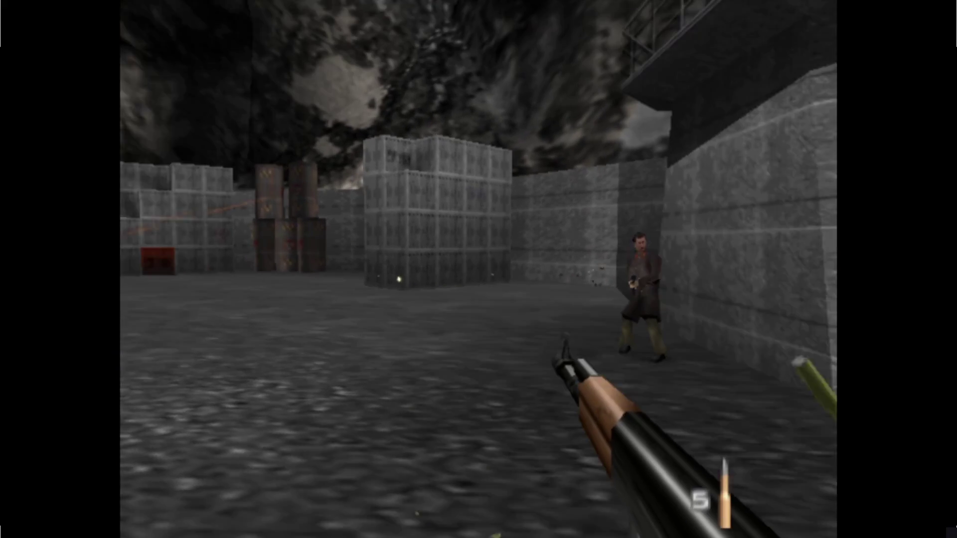
click(478, 269)
click(478, 270)
key(w)
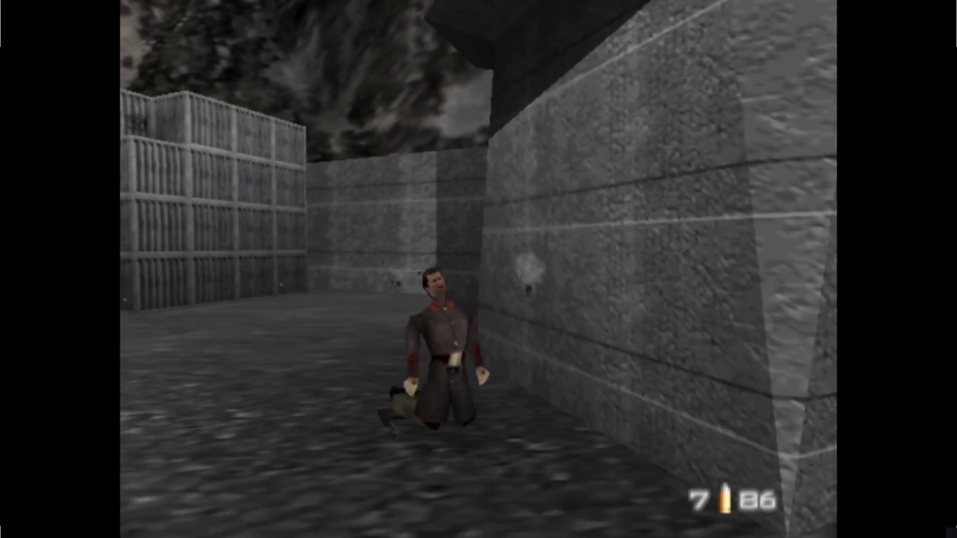
key(w)
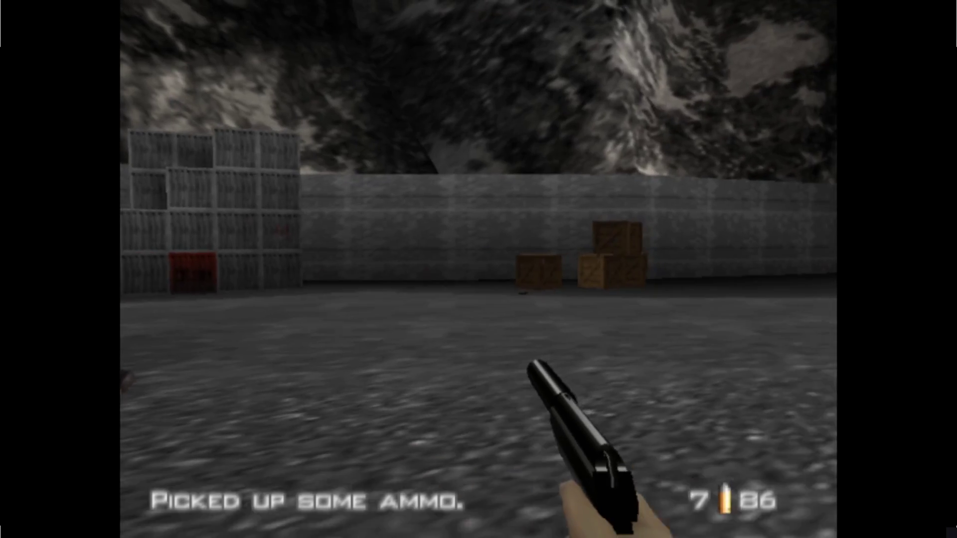
key(w)
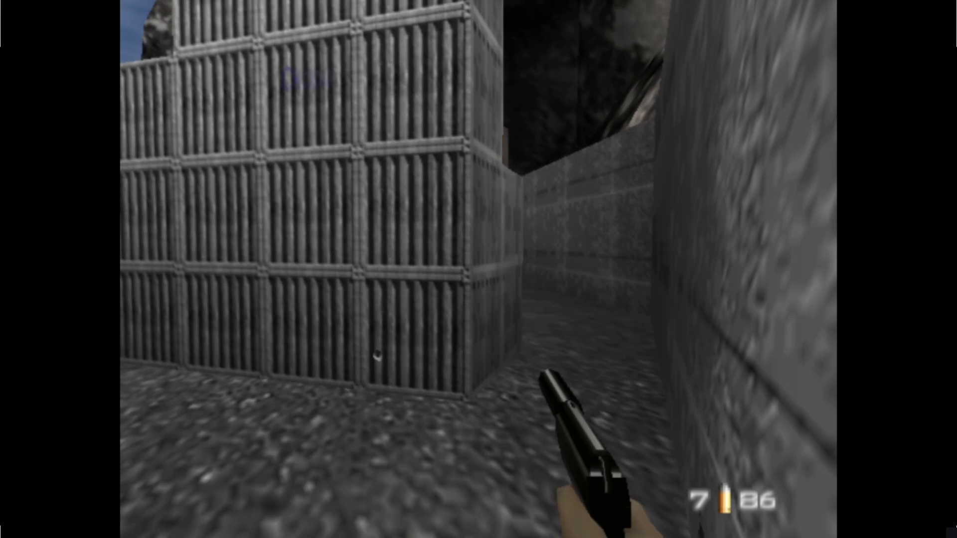
scroll(479, 269, down, 1)
key(w)
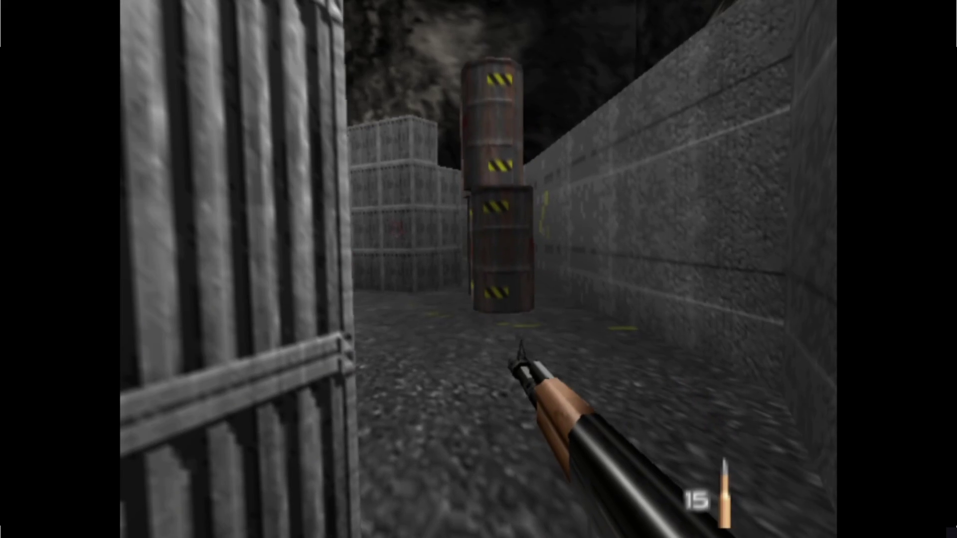
click(478, 269)
key(w)
click(478, 269)
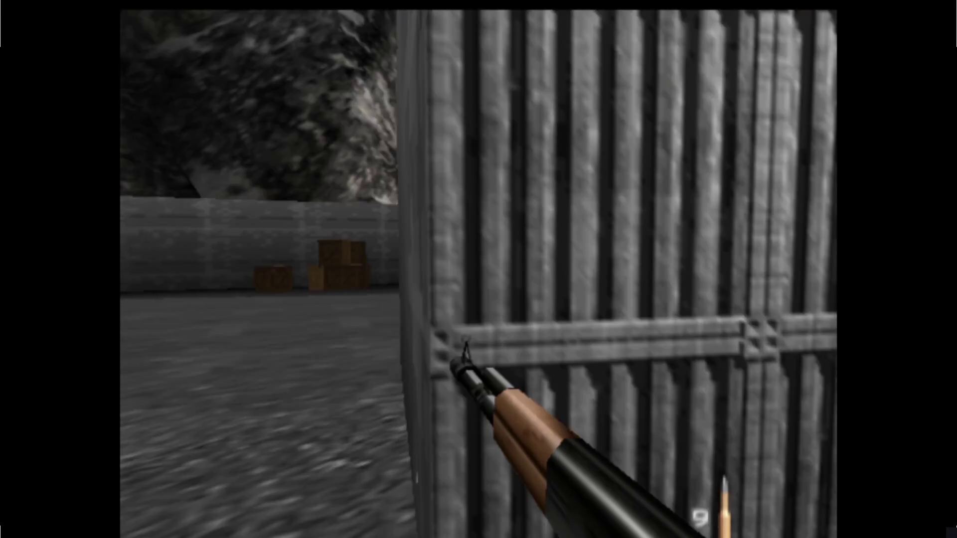
key(Escape)
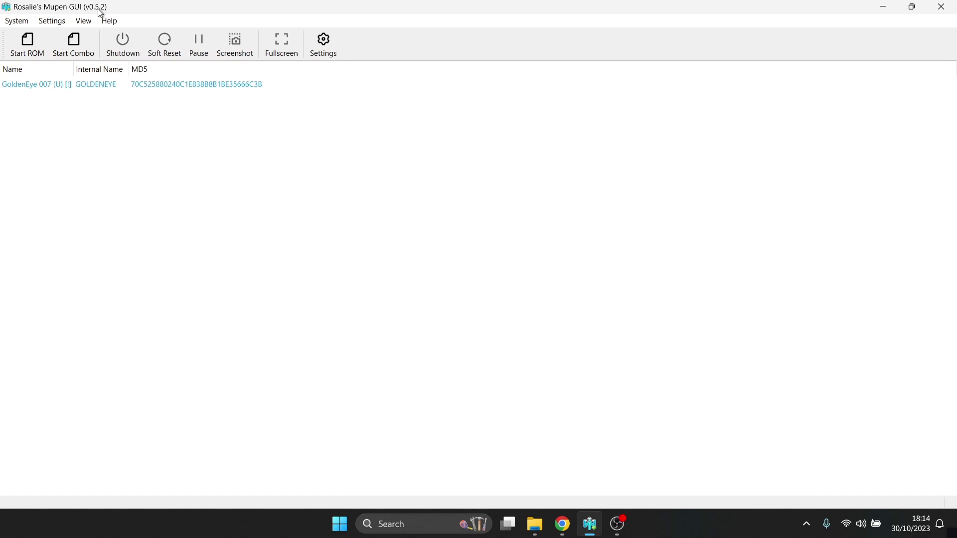
click(55, 21)
click(58, 39)
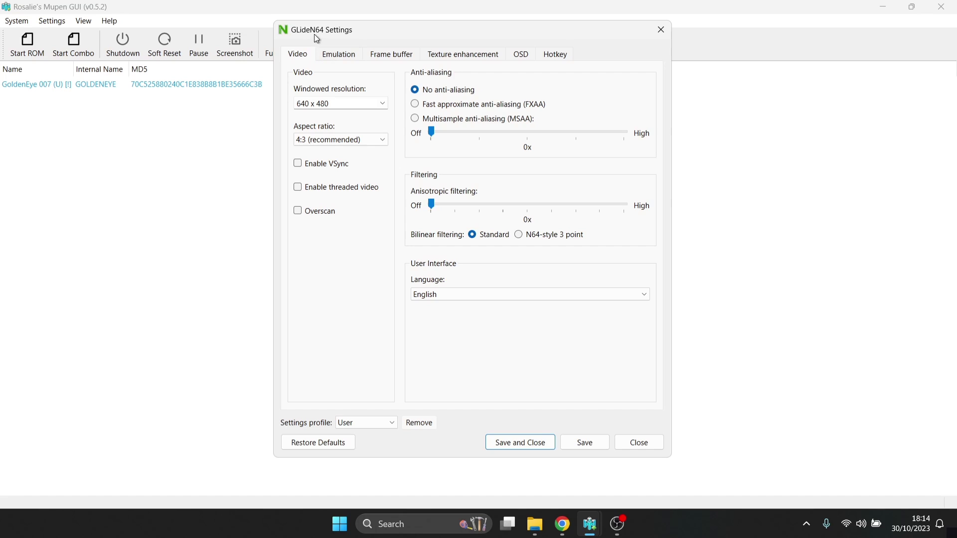
click(659, 31)
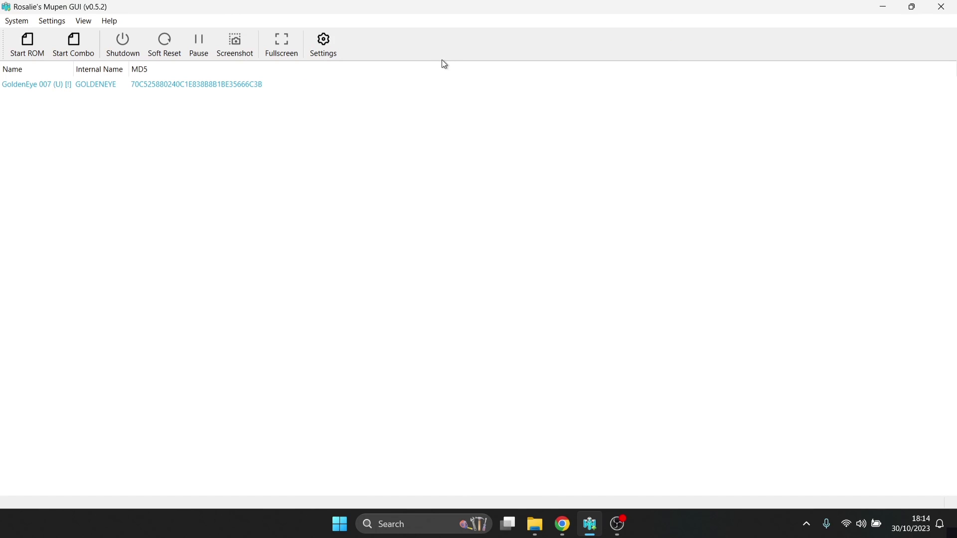
Step: Review the available video plugins in the emulator settings, keep GLideN64, and accept the settings
click(323, 50)
click(507, 70)
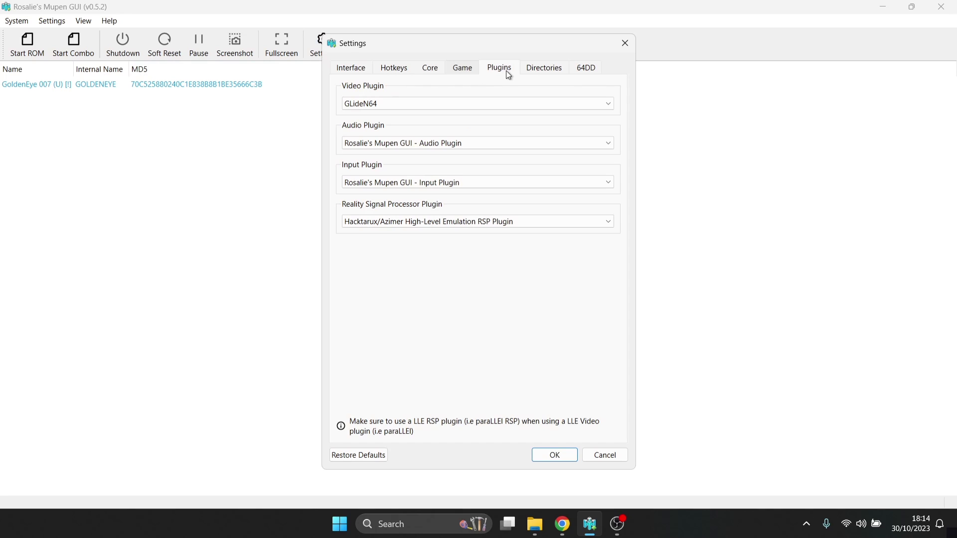
click(437, 102)
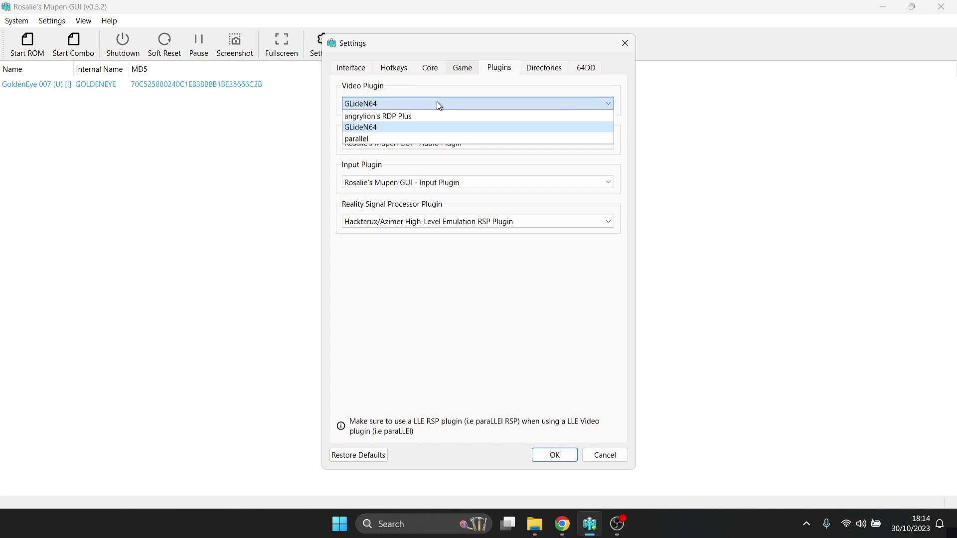
click(442, 132)
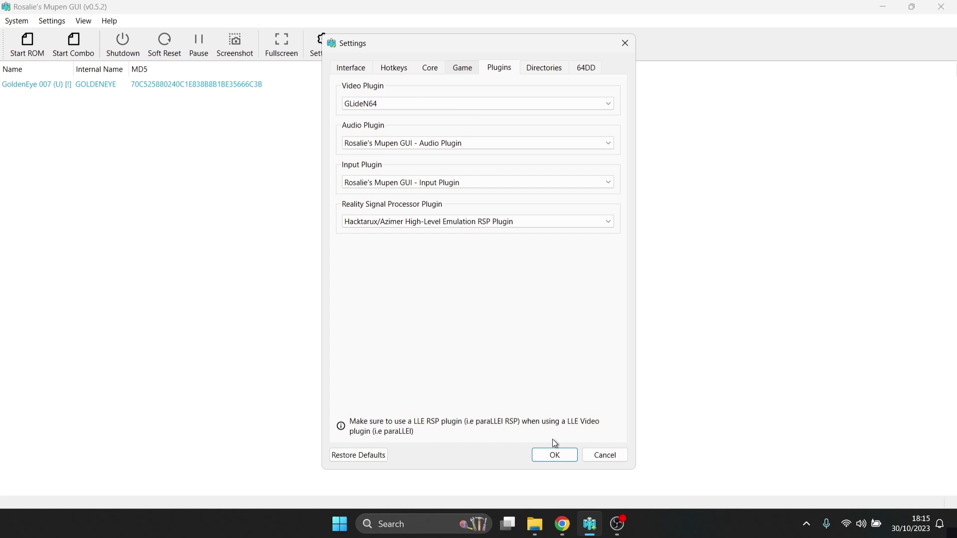
click(554, 451)
Step: In the graphics settings, set the windowed resolution to 1600 x 1200 and keep the aspect ratio at 4:3 (recommended)
click(53, 21)
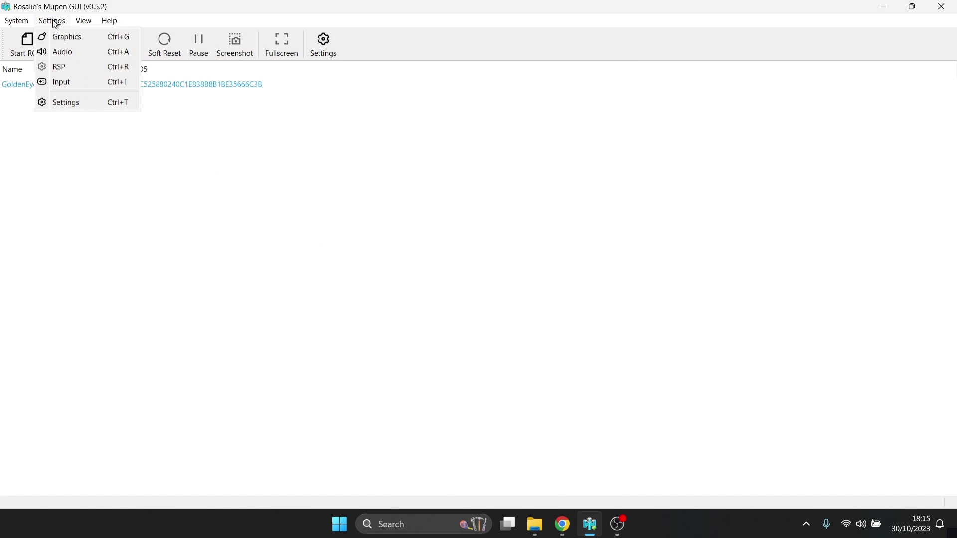
click(53, 36)
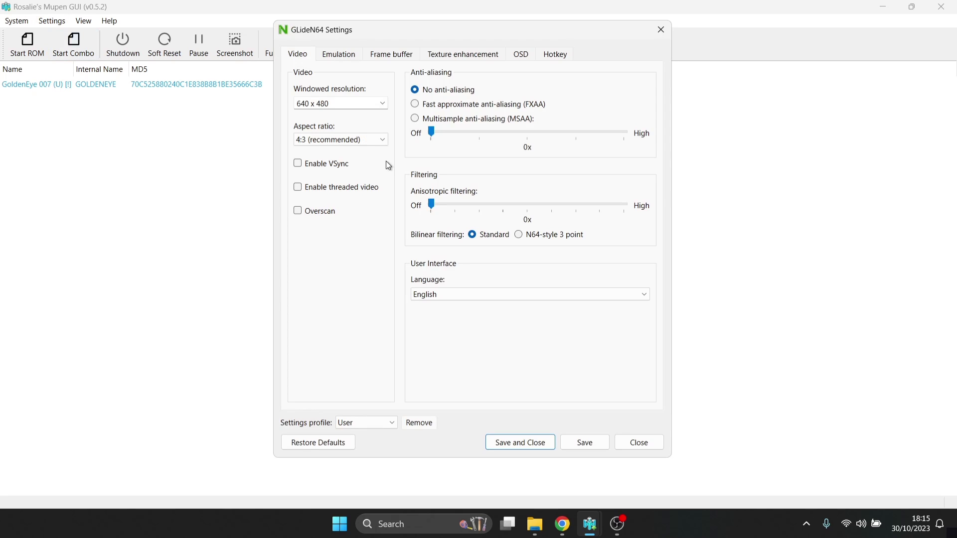
click(384, 104)
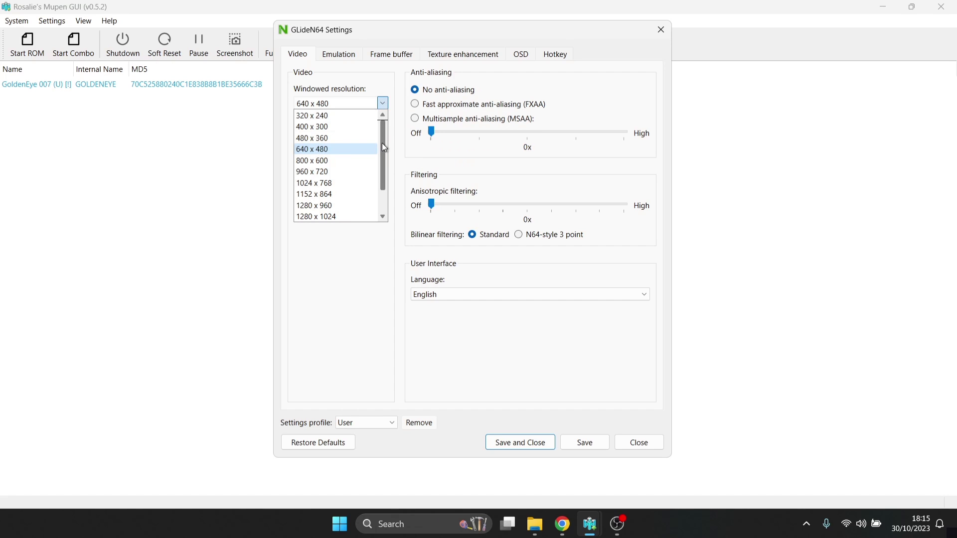
drag(382, 143, 390, 178)
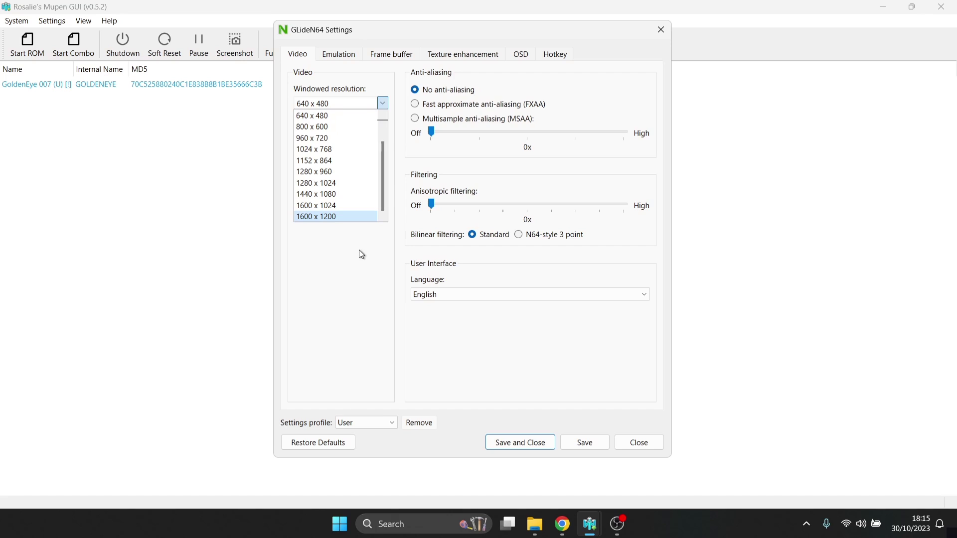
click(356, 218)
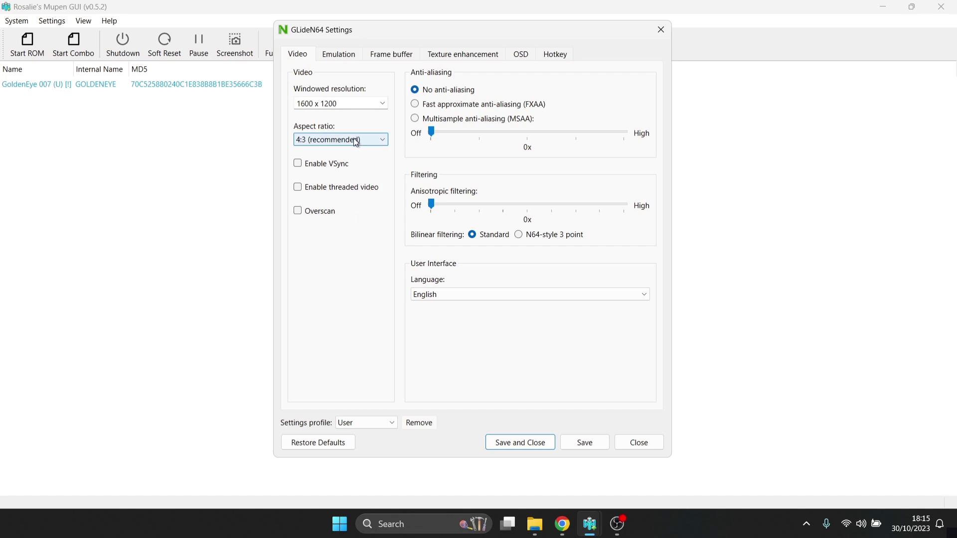
mouse_move(357, 143)
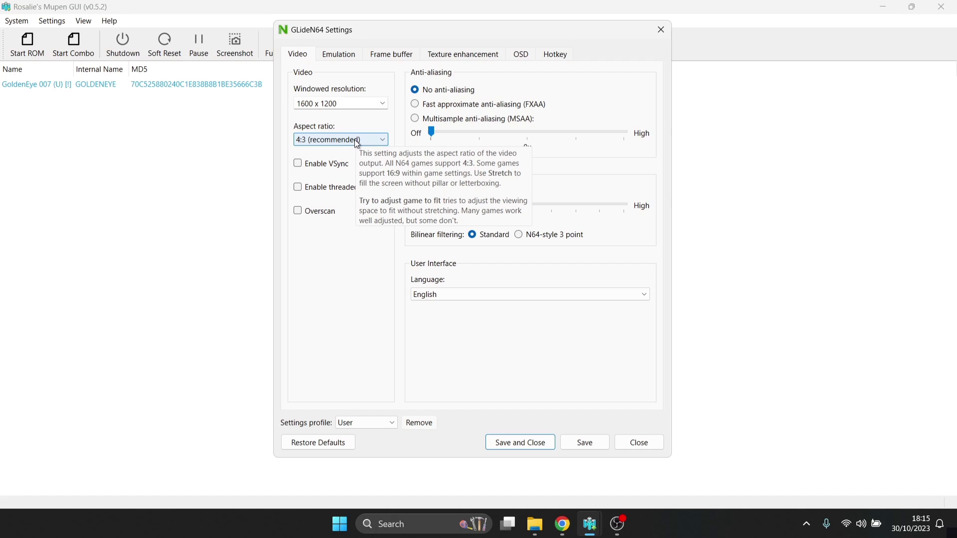
click(359, 142)
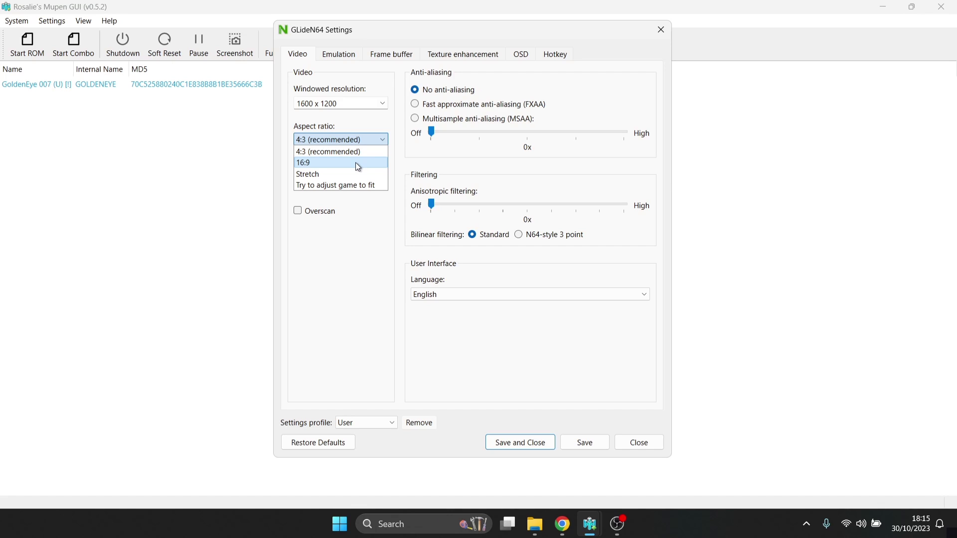
click(360, 154)
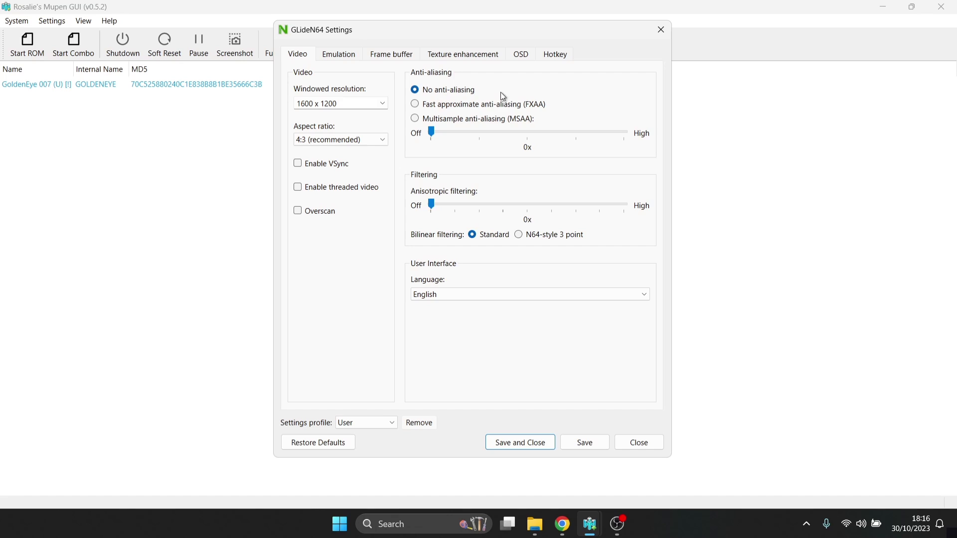
Step: Switch anti-aliasing to Multisample anti-aliasing (MSAA) and set its level to 2x
mouse_move(502, 90)
mouse_move(582, 108)
mouse_move(616, 119)
click(487, 105)
click(464, 119)
drag(431, 133, 430, 132)
drag(490, 130, 574, 141)
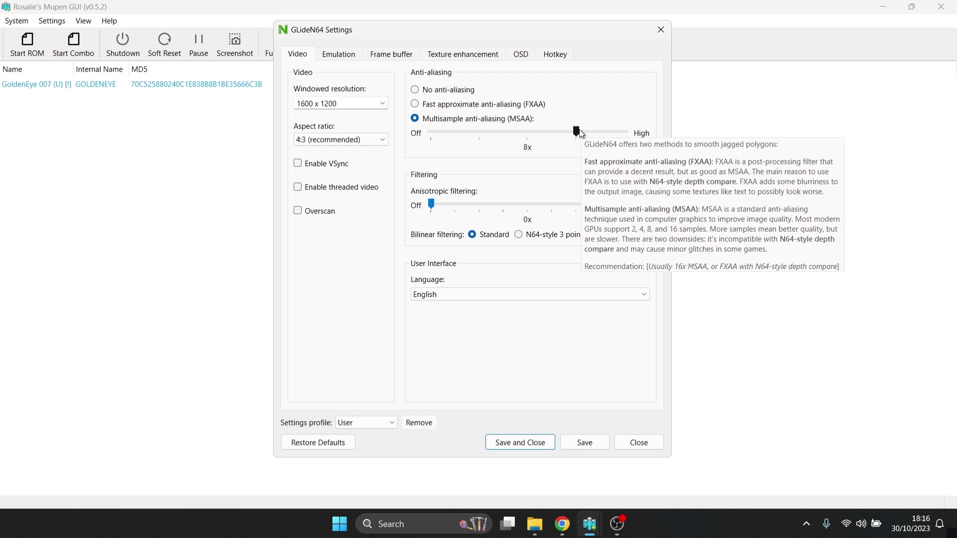
drag(582, 134, 504, 169)
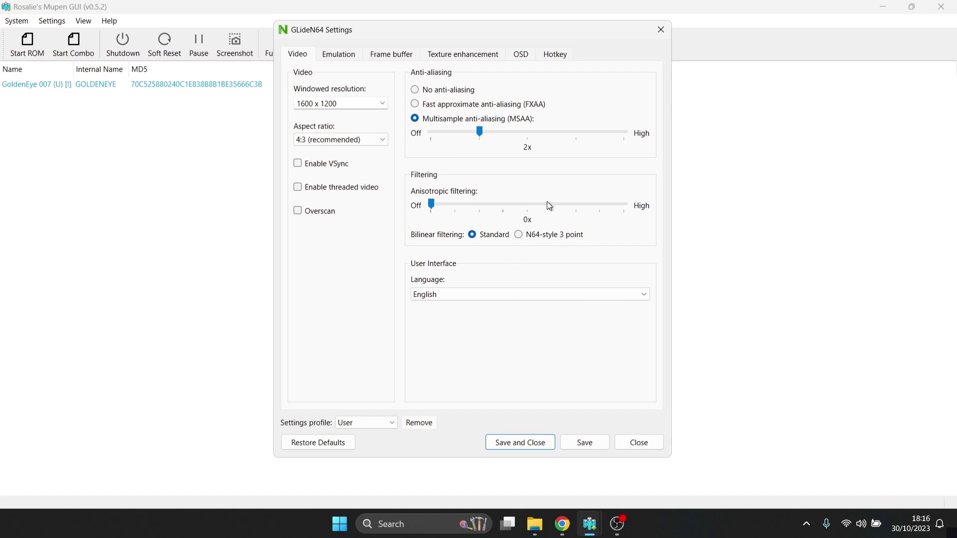
Step: Set anisotropic filtering to 8x and enable VSync
drag(432, 204, 648, 218)
click(486, 210)
click(484, 210)
click(484, 211)
click(483, 211)
click(324, 164)
Step: Create a new graphics settings profile named with the user's handle, and save and close the graphics settings
click(373, 424)
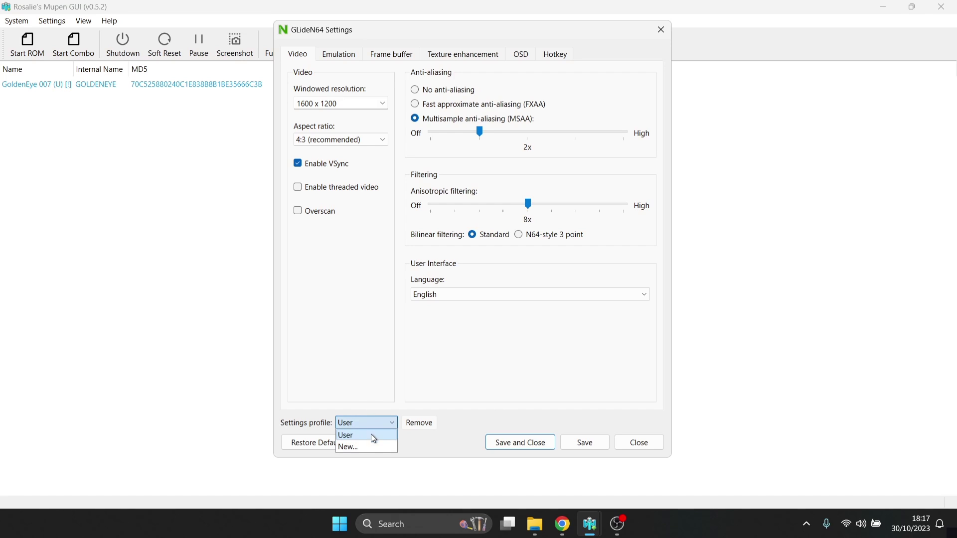
click(373, 448)
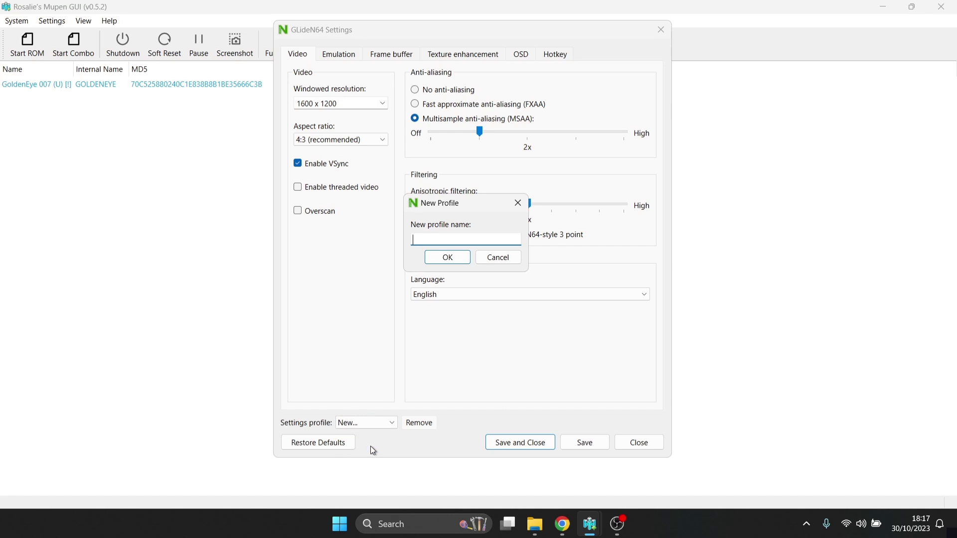
text(justjamie)
click(450, 259)
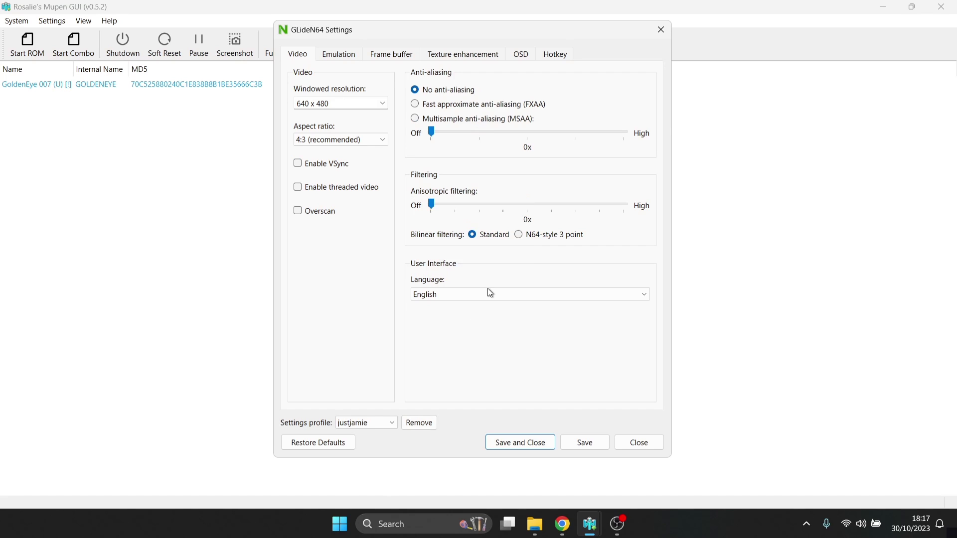
click(509, 443)
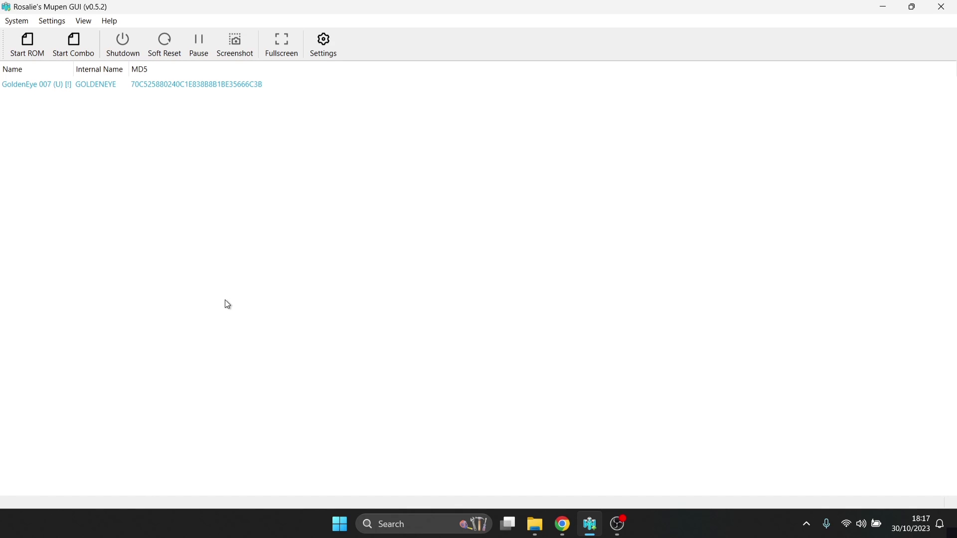
Step: Switch the game library to the grid view and look through the GoldenEye 007 entry's options, including setting a cover image
click(102, 91)
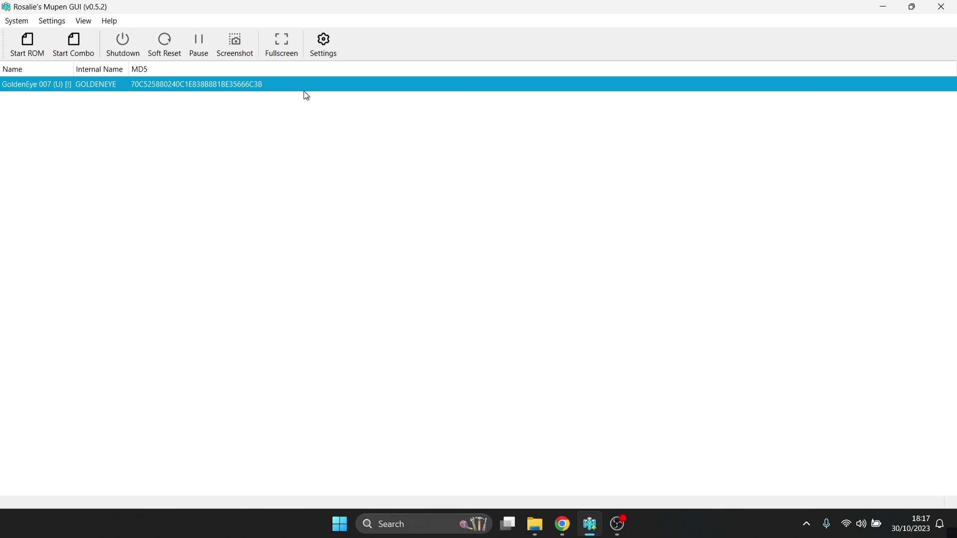
click(84, 21)
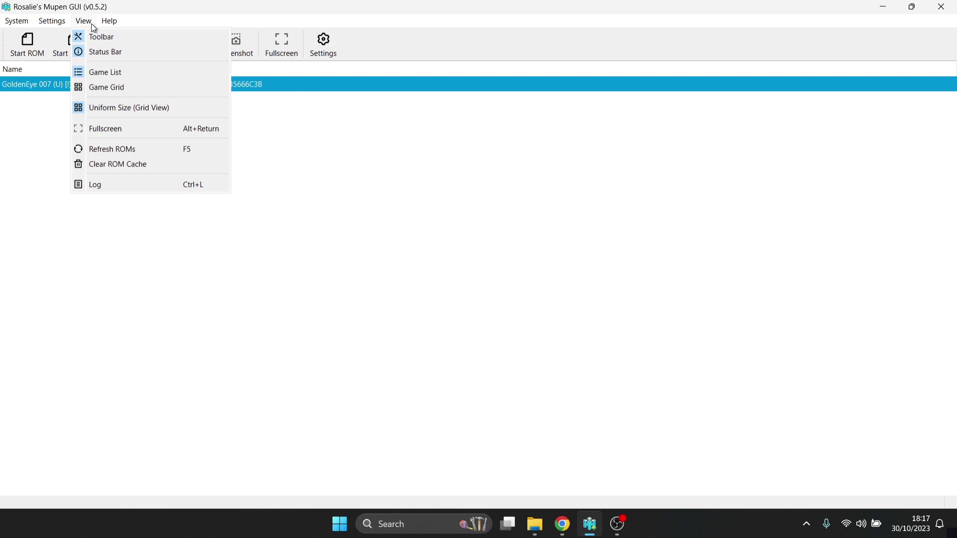
click(114, 87)
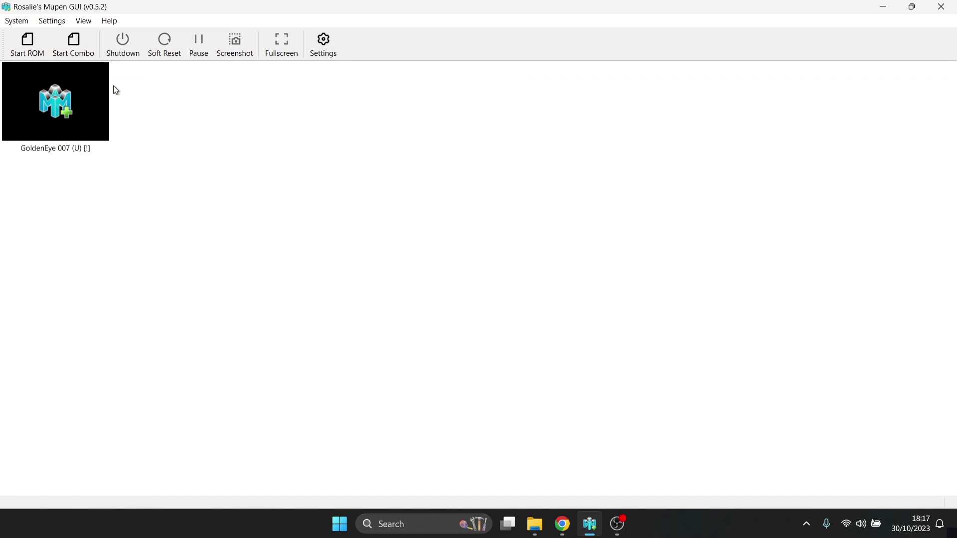
click(38, 94)
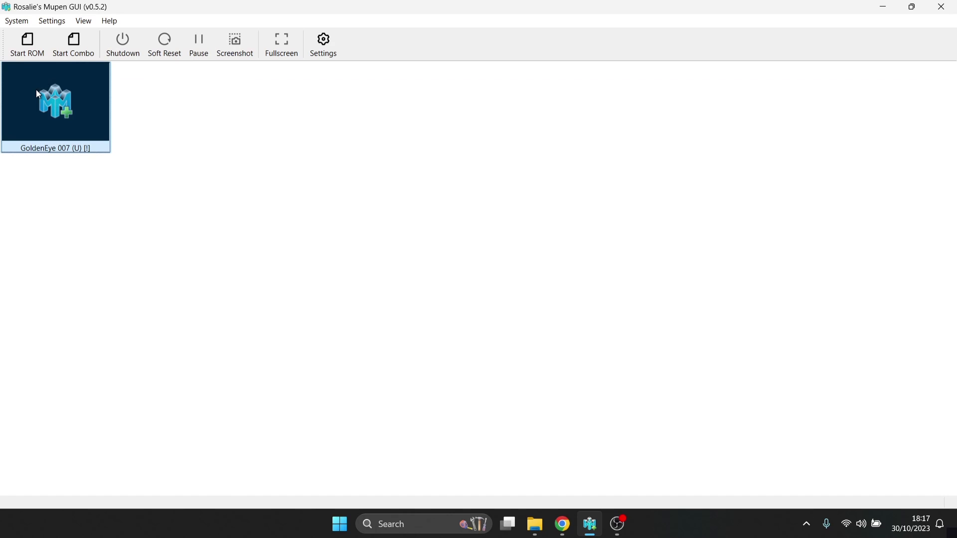
right_click(38, 93)
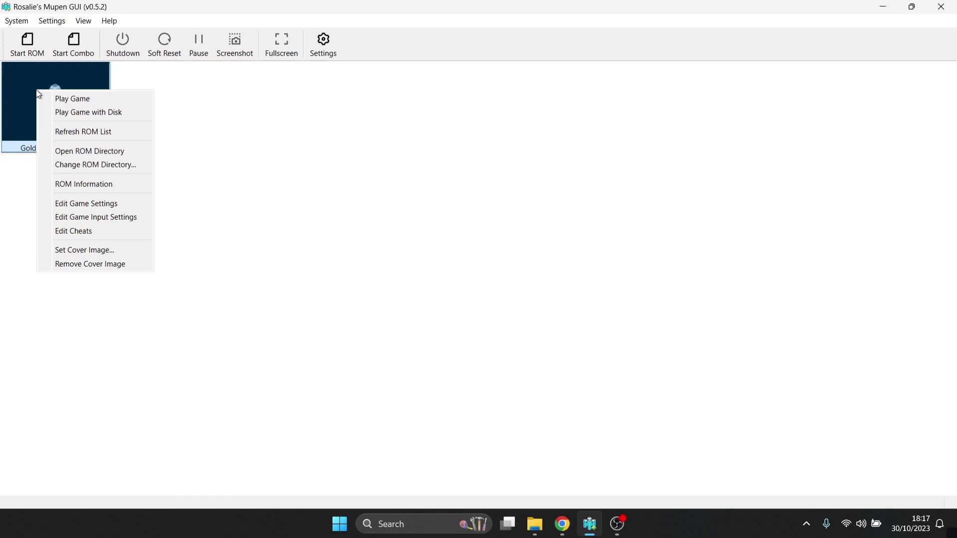
click(347, 157)
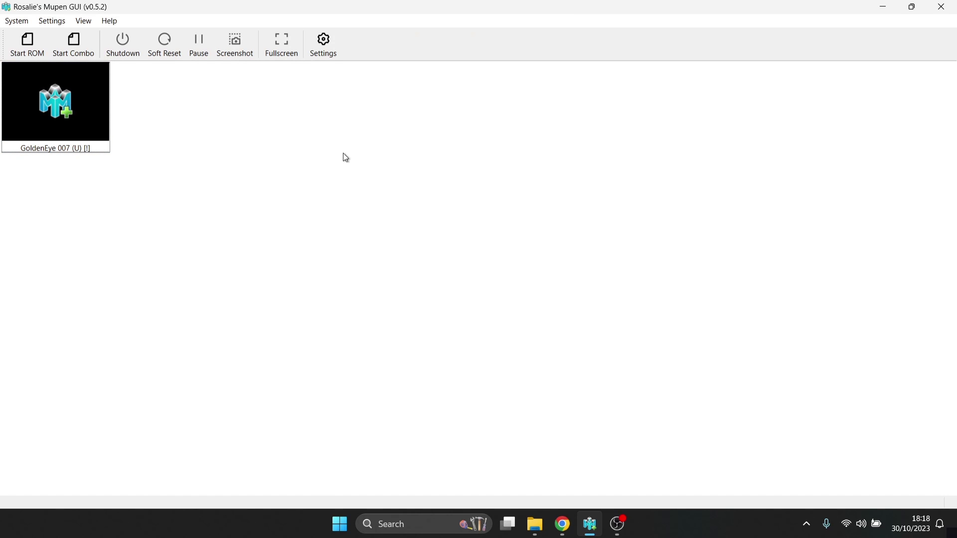
Step: Switch to Chrome and save the enlarged GoldenEye 007 box art image to the Desktop as s-l1200 (1).jpg
click(563, 525)
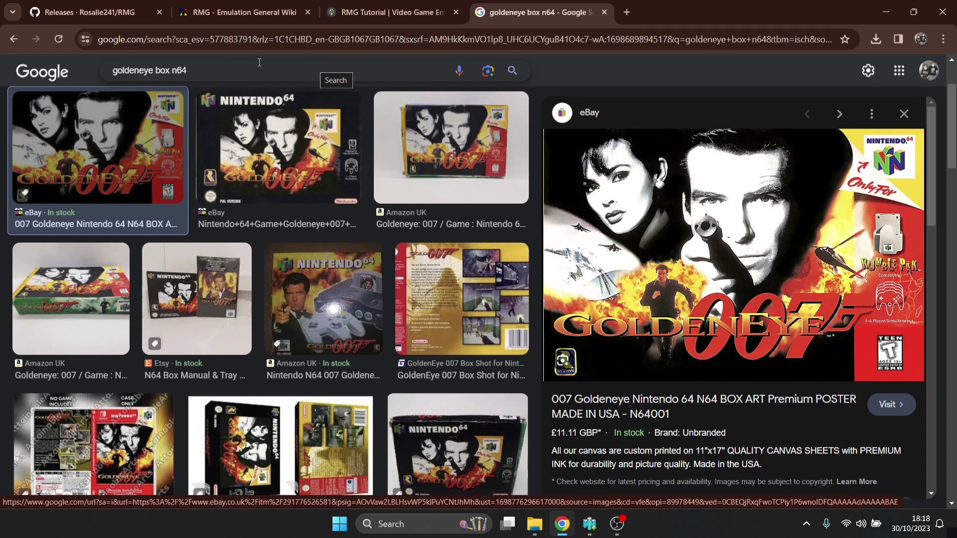
right_click(687, 267)
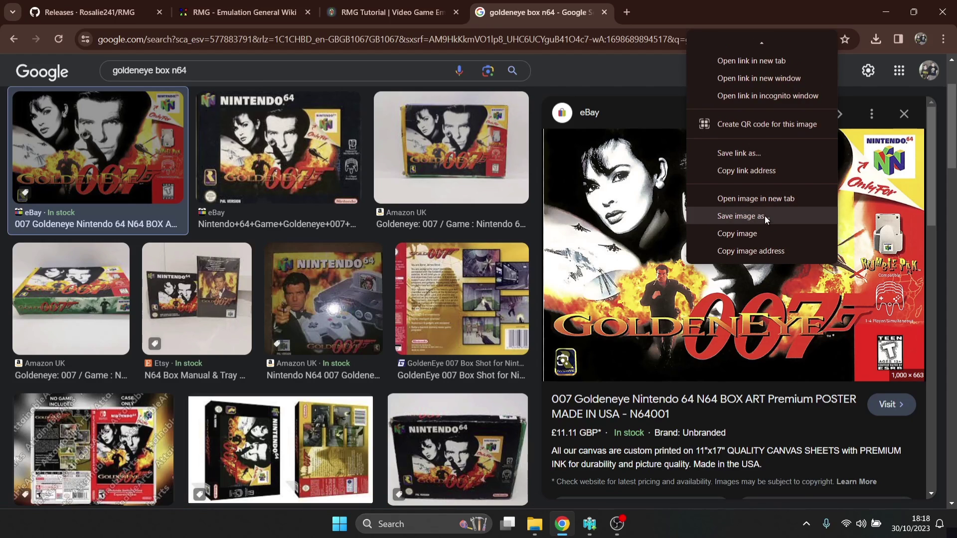
click(764, 217)
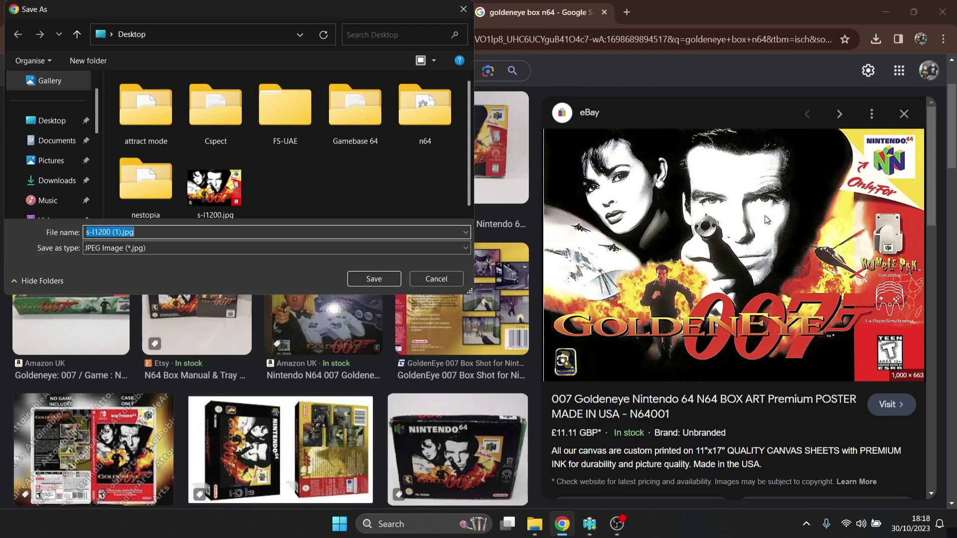
click(52, 120)
click(367, 275)
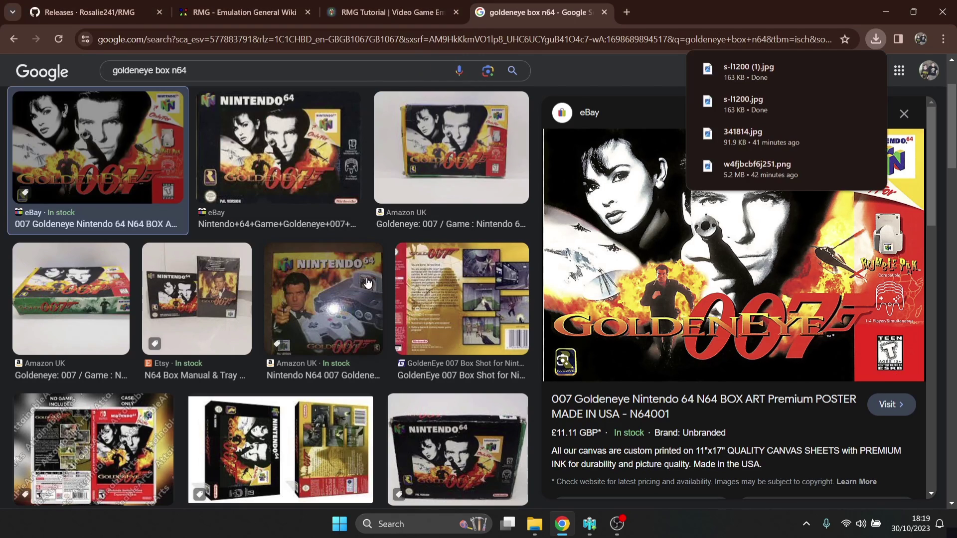
Step: Switch back to RMG and set s-l1200.jpg from the Desktop as the cover image for GoldenEye 007
click(598, 522)
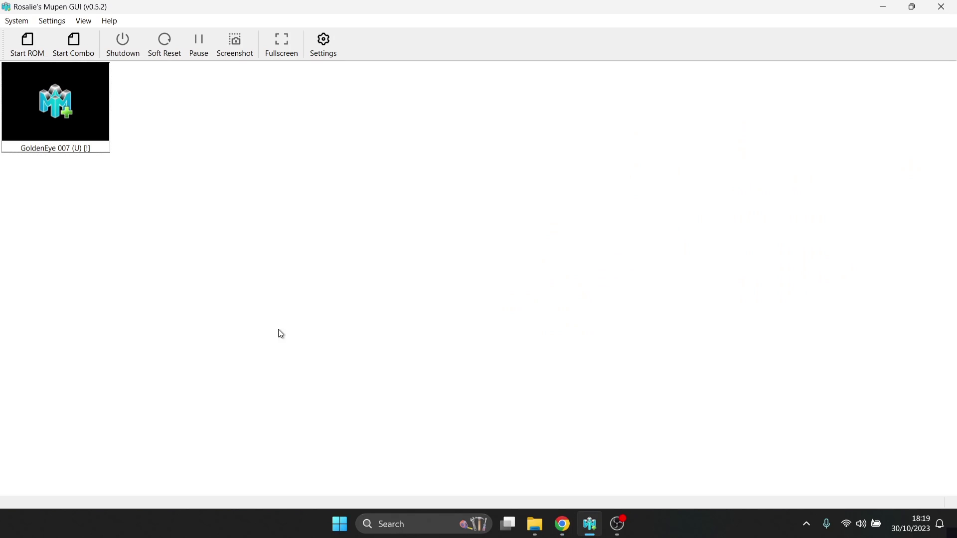
right_click(38, 99)
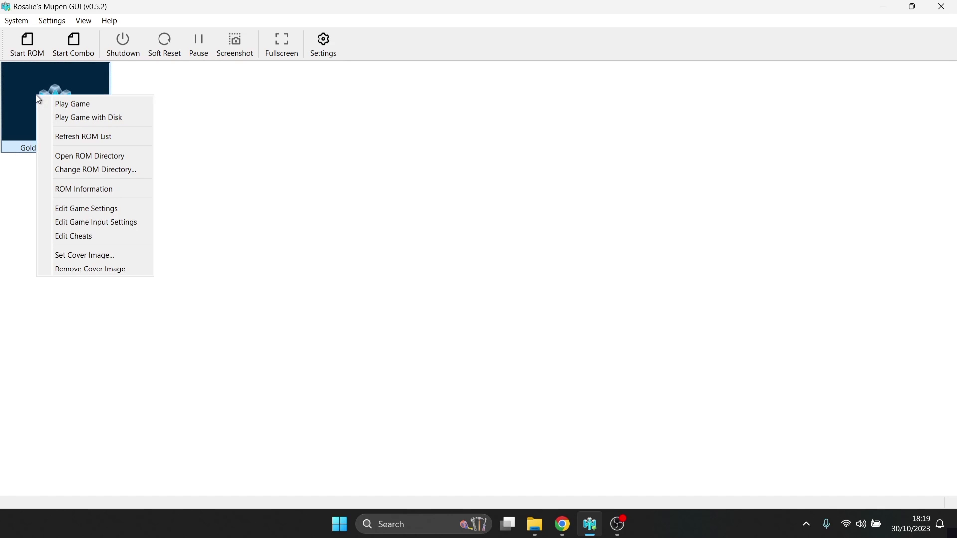
click(72, 258)
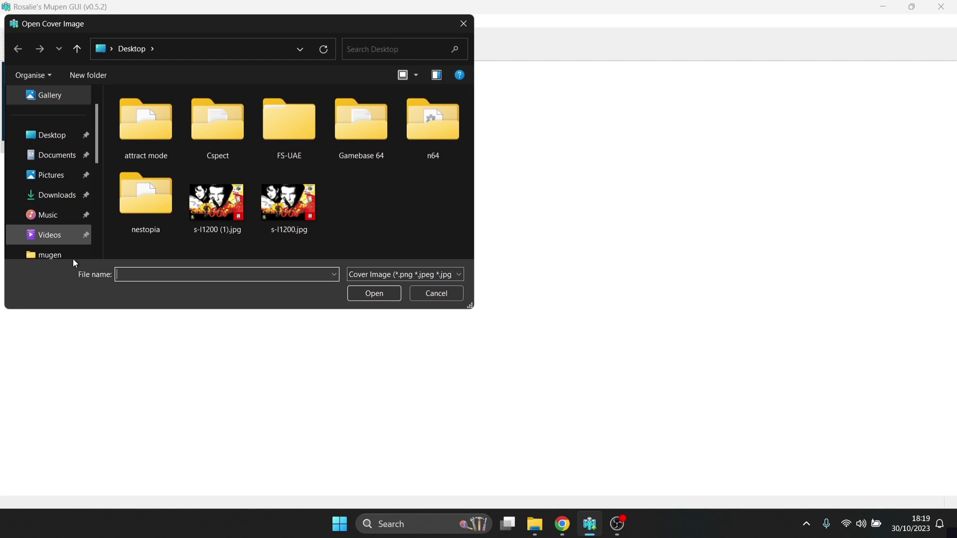
double_click(293, 200)
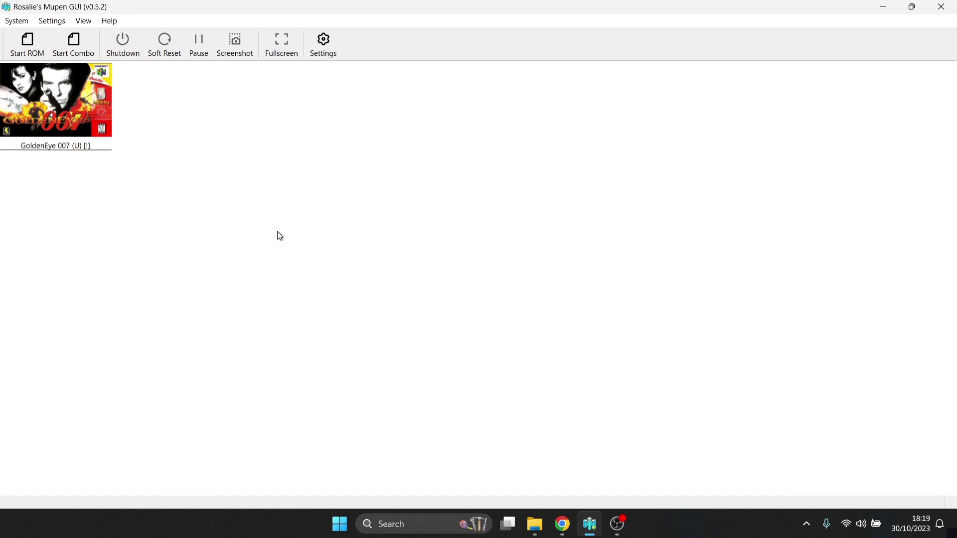
Step: Check for emulator updates and dismiss the resulting message
click(110, 22)
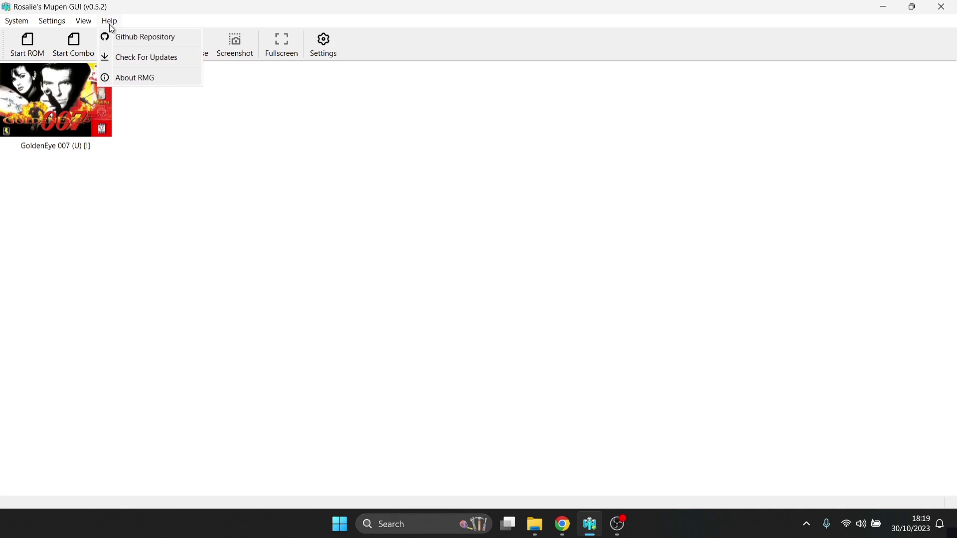
click(141, 56)
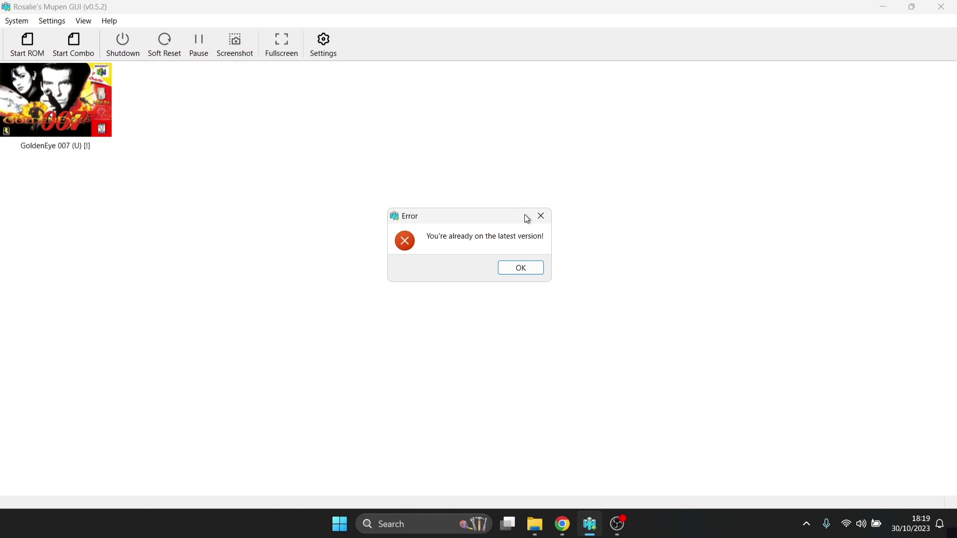
click(509, 268)
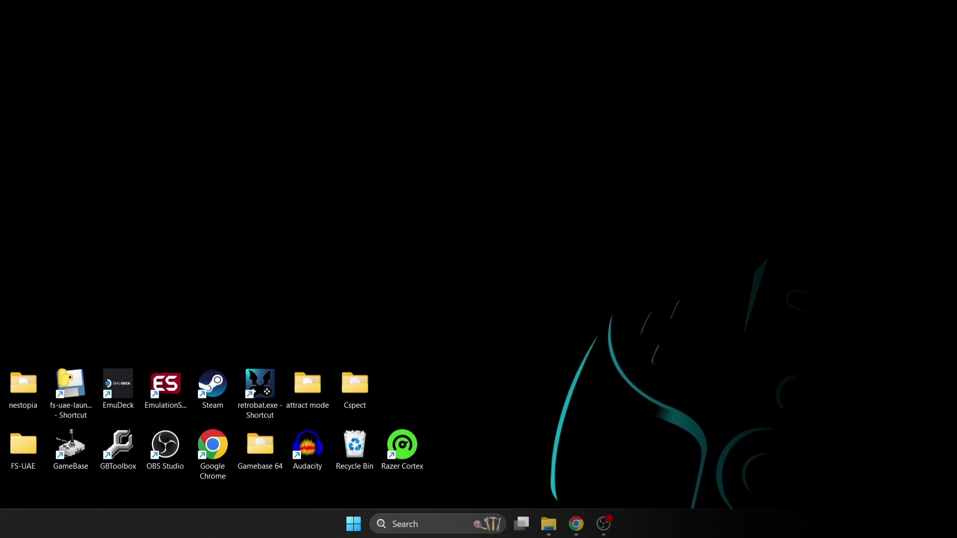